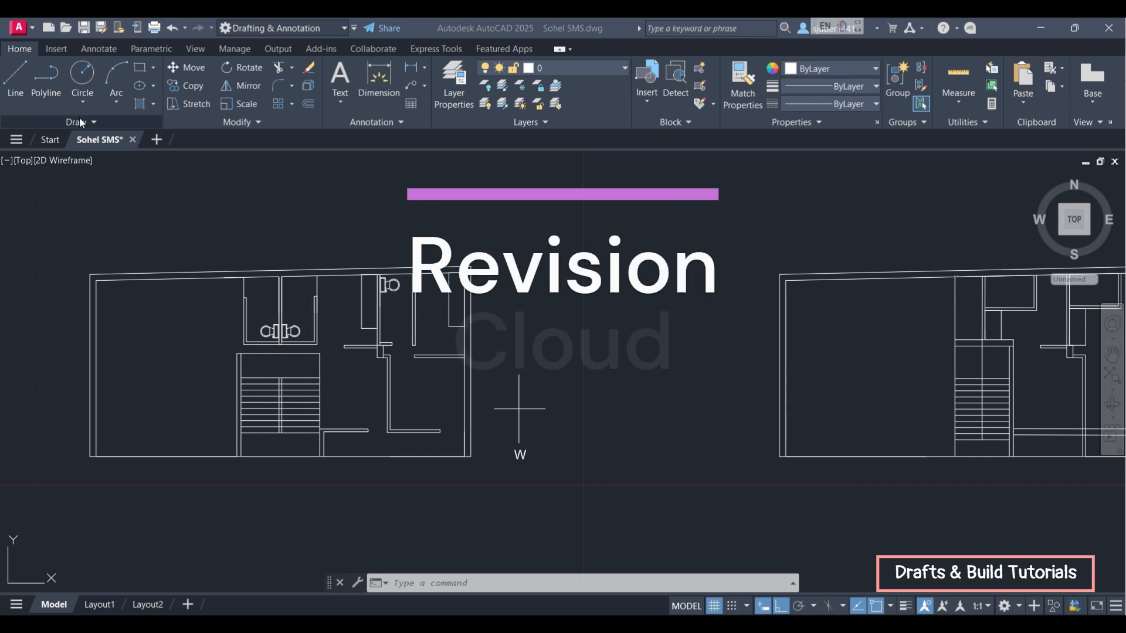
Step: Show the available revision cloud types: rectangular, polygonal and freehand
{"action": "left_click", "coordinate": [81, 122]}
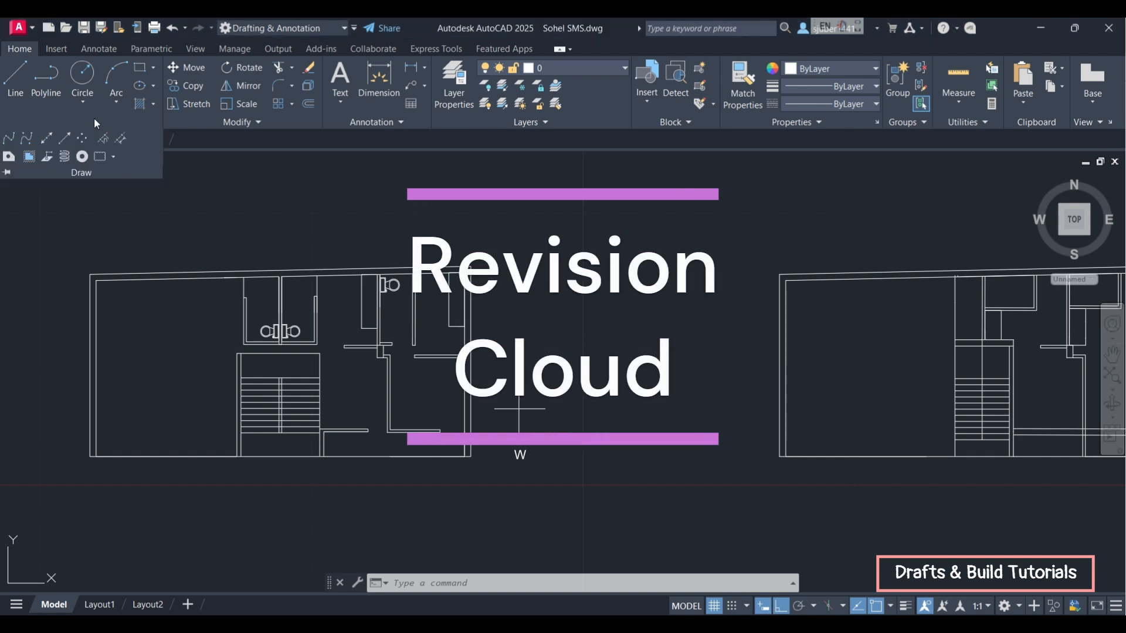
{"action": "left_click", "coordinate": [126, 216]}
{"action": "left_click", "coordinate": [115, 207]}
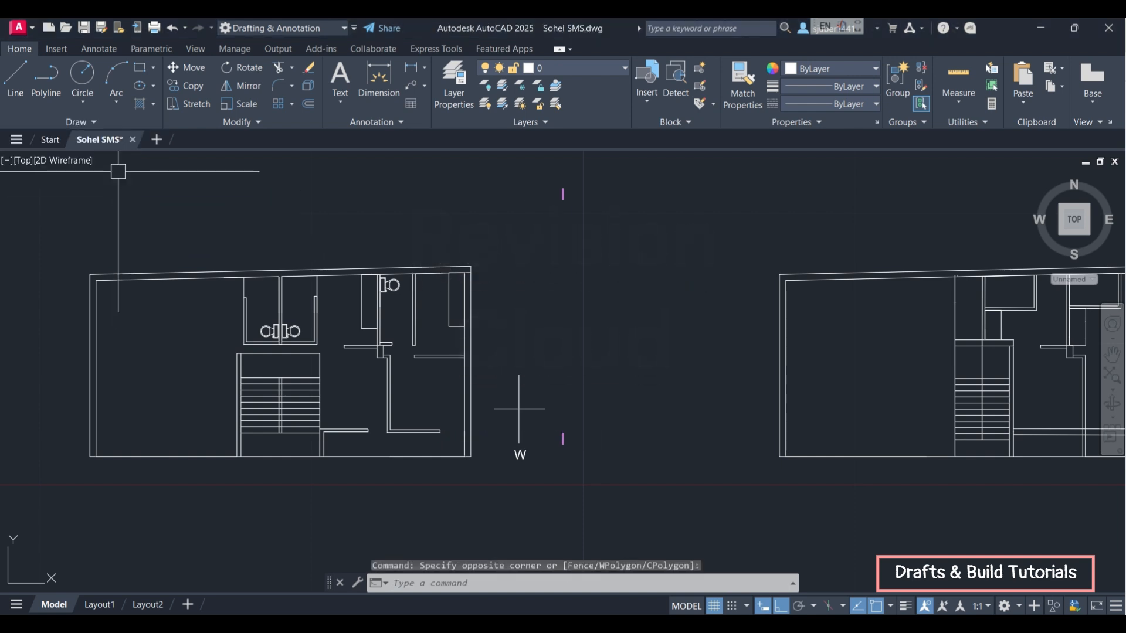
{"action": "left_click", "coordinate": [98, 123]}
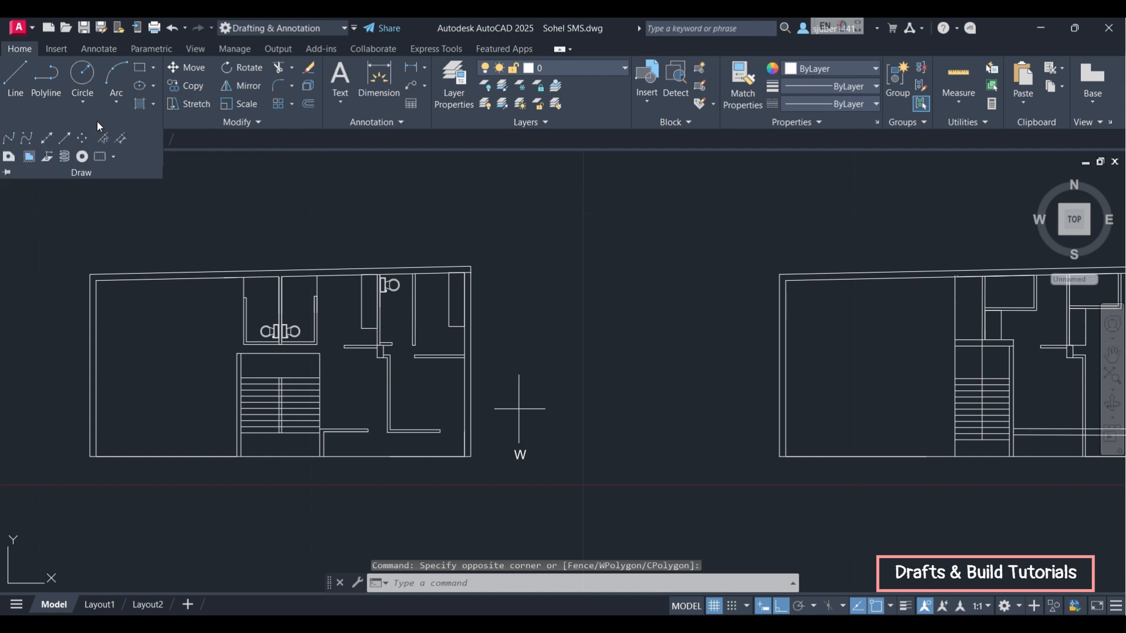
{"action": "left_click", "coordinate": [112, 158]}
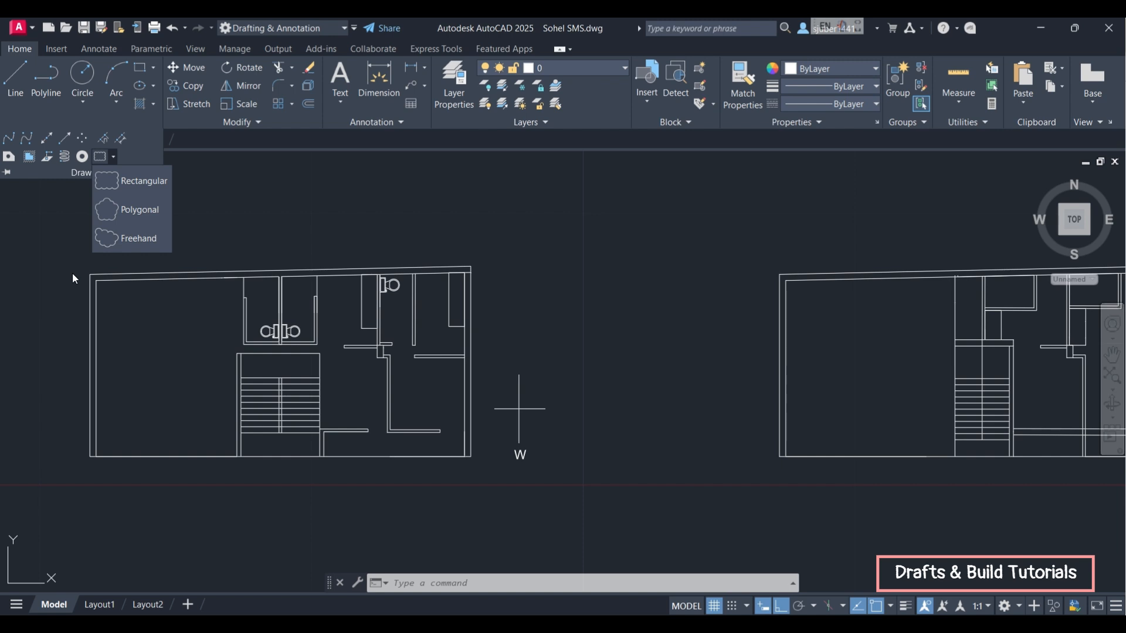
{"action": "left_click", "coordinate": [425, 580]}
{"action": "type", "text": "revc"}
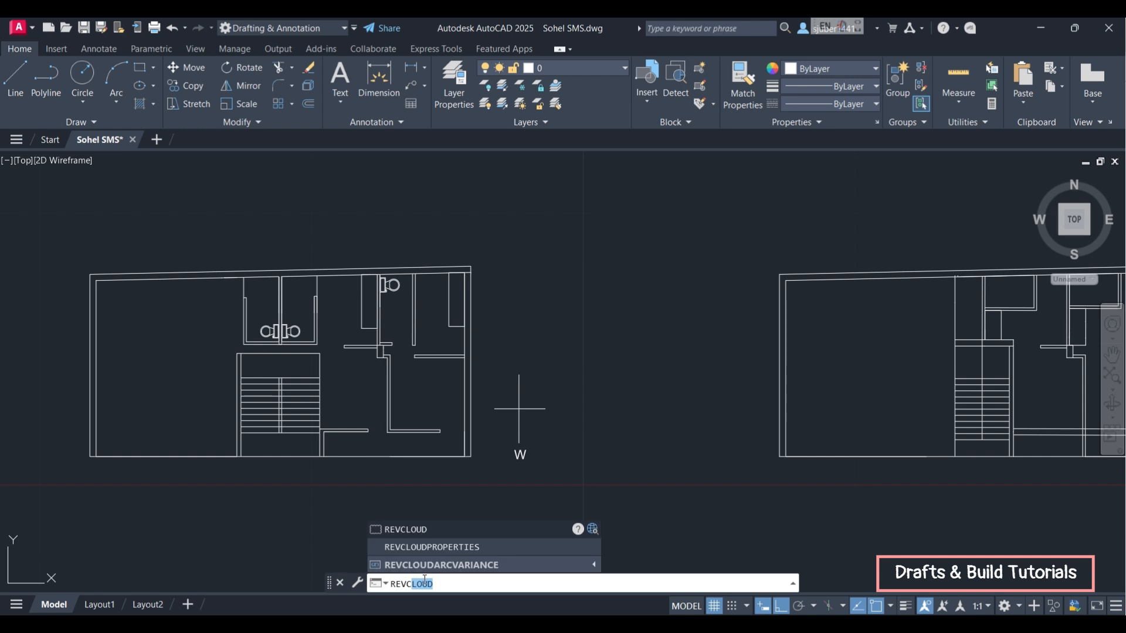
{"action": "type", "text": "lo"}
{"action": "left_click", "coordinate": [430, 530]}
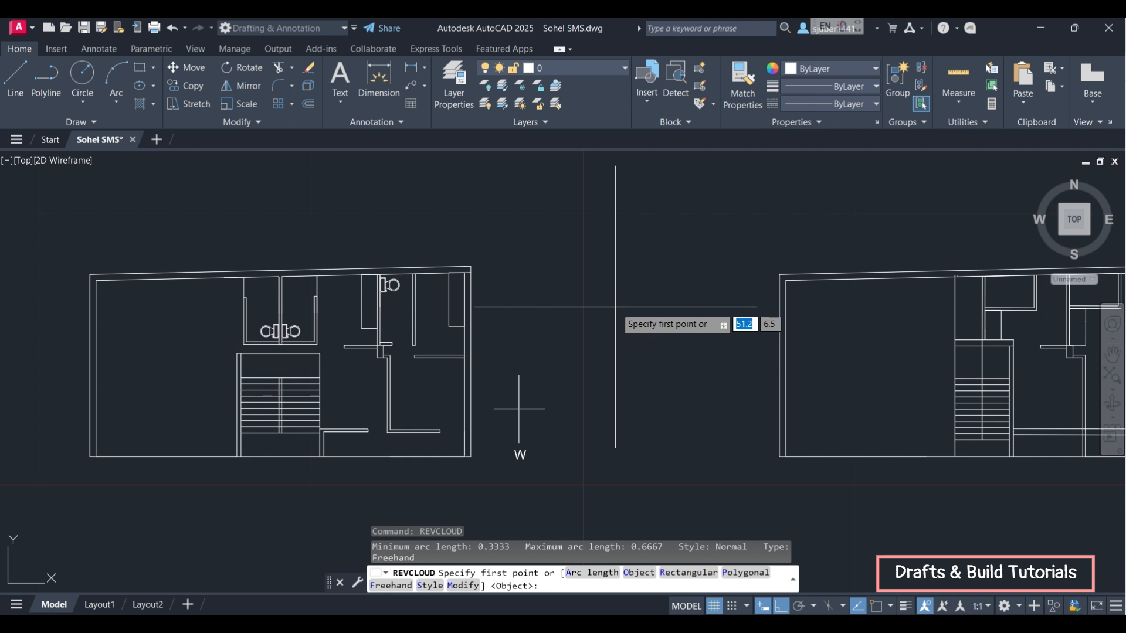
{"action": "key", "text": "Escape"}
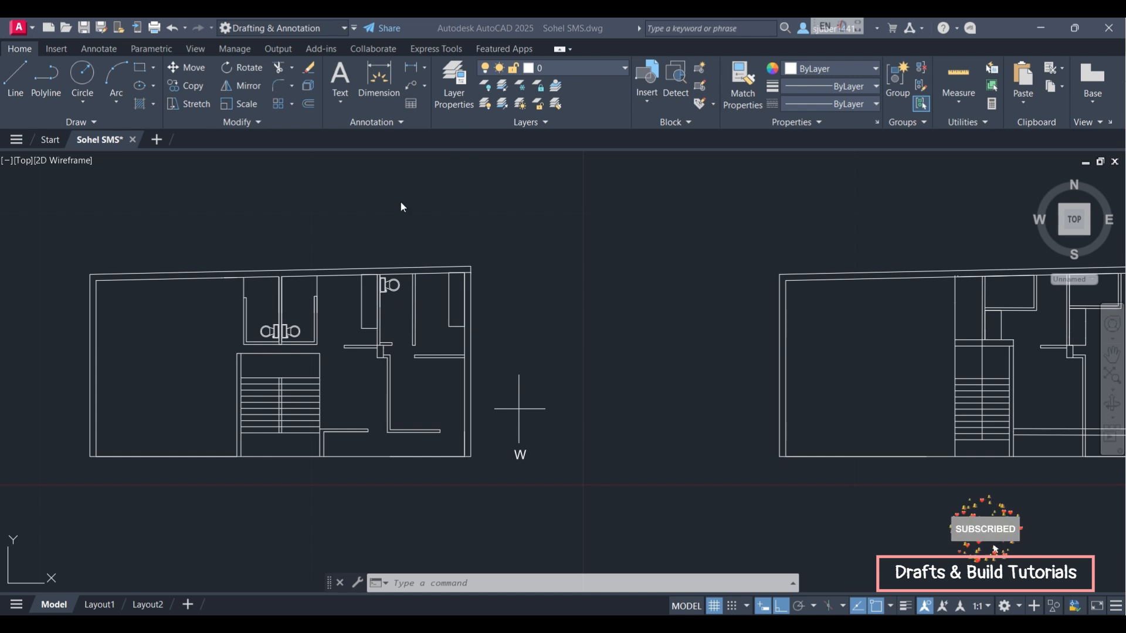
Step: Draw a rectangular revision cloud around the entire first floor plan
{"action": "left_click", "coordinate": [104, 122]}
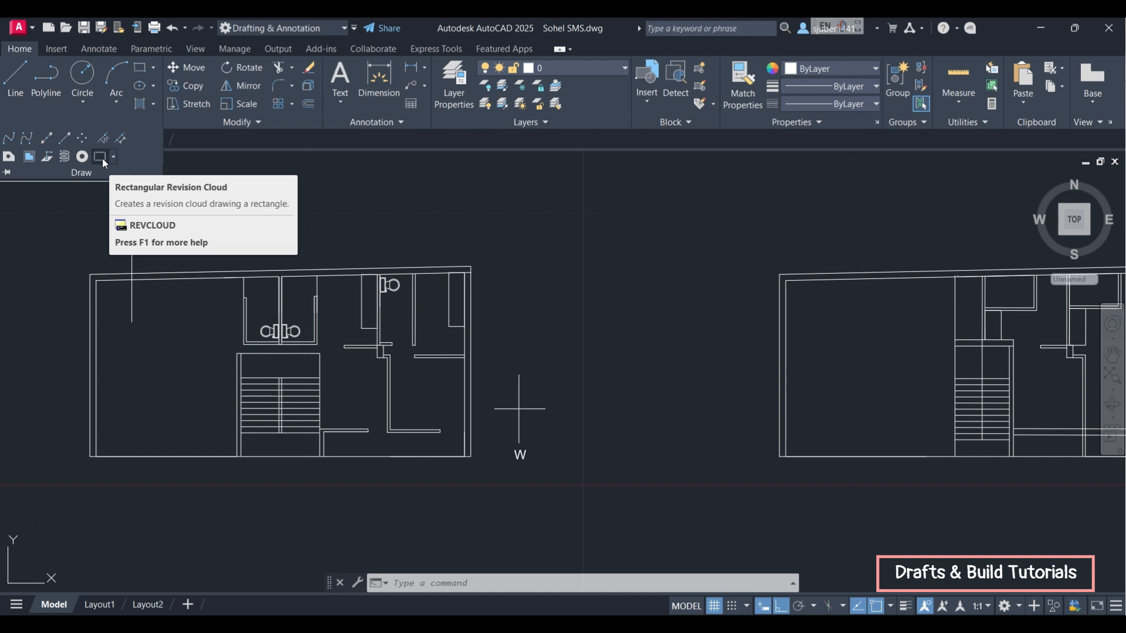
{"action": "left_click", "coordinate": [101, 157]}
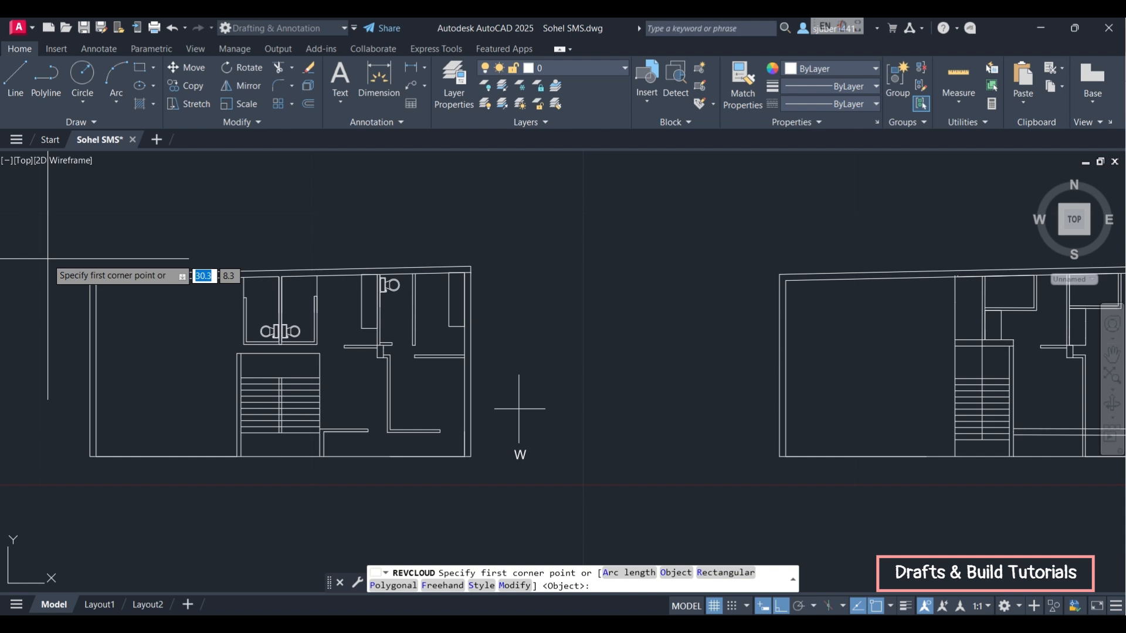
{"action": "left_click", "coordinate": [82, 253]}
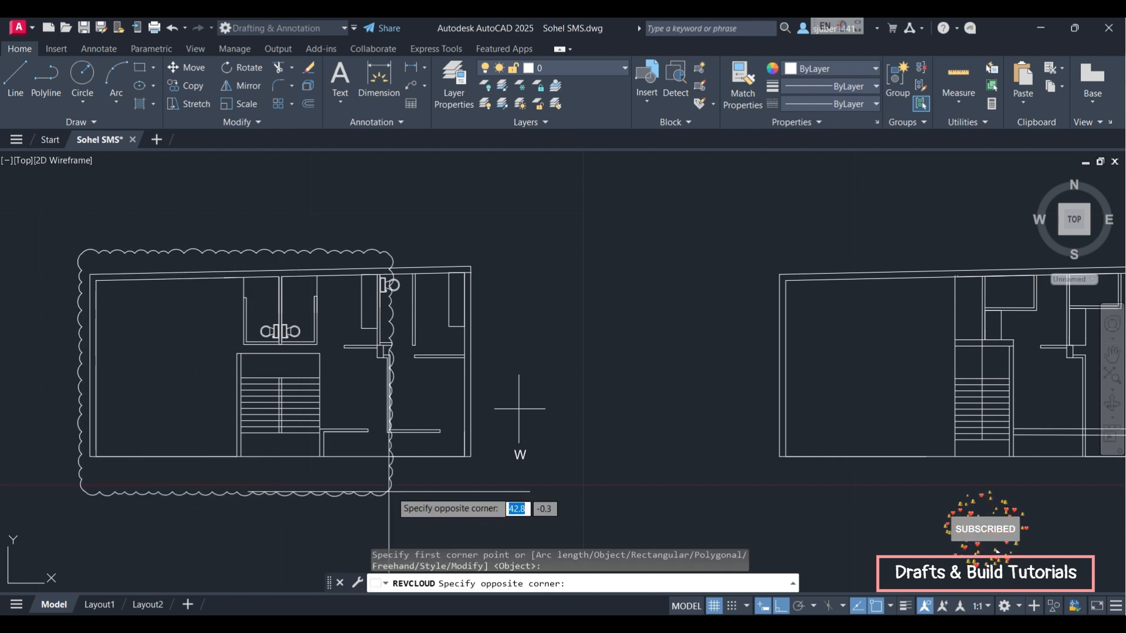
{"action": "left_click", "coordinate": [494, 467]}
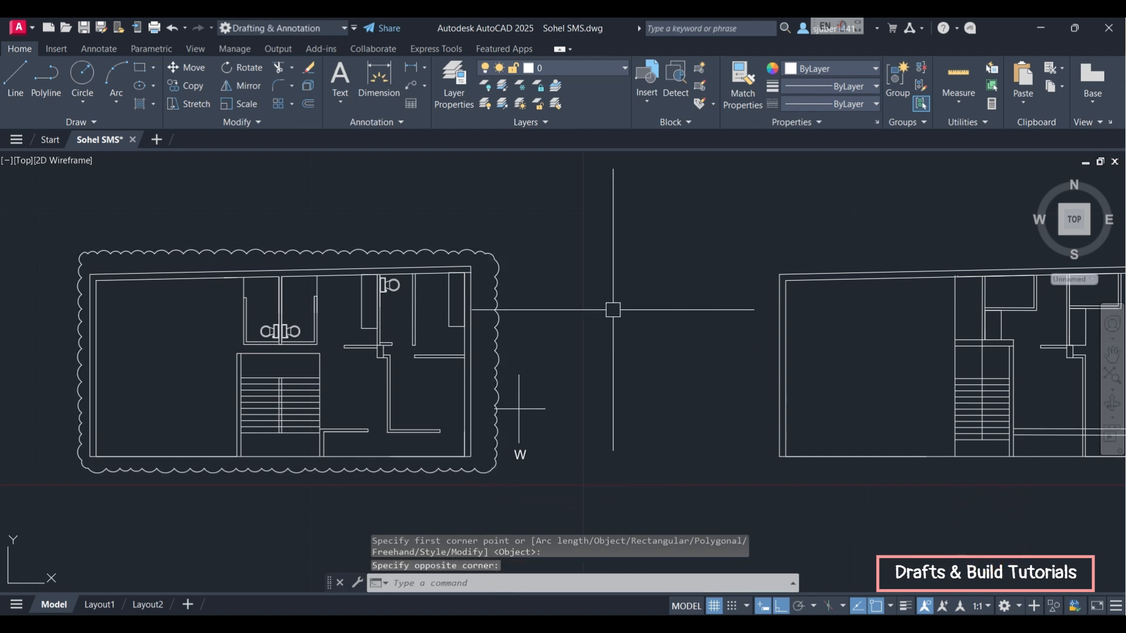
Step: Draw a small rectangular revision cloud around the toilet and narrow compartment along the first floor plan's upper wall
{"action": "middle_click_drag", "start_coordinate": [613, 310], "coordinate": [473, 297]}
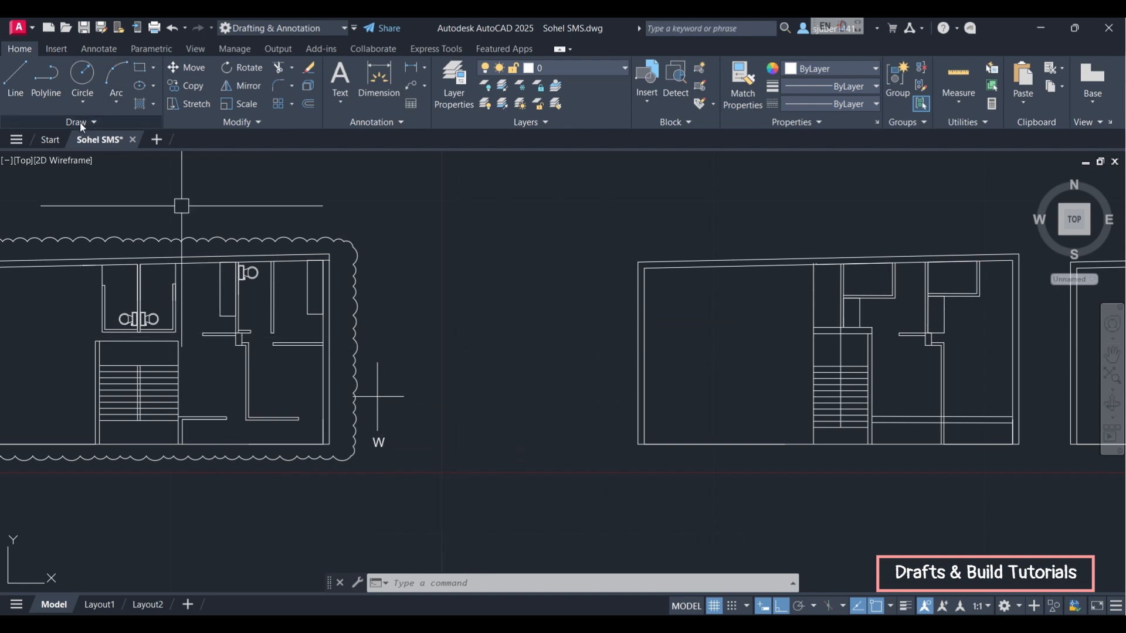
{"action": "key", "text": "Return"}
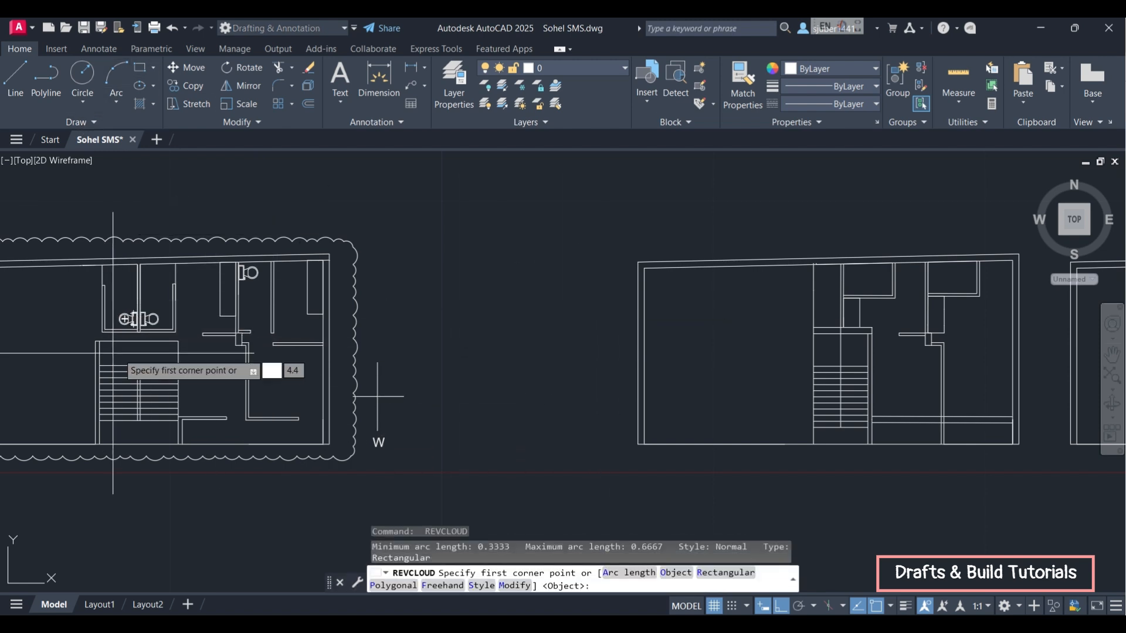
{"action": "left_click", "coordinate": [208, 241]}
{"action": "left_click", "coordinate": [253, 322]}
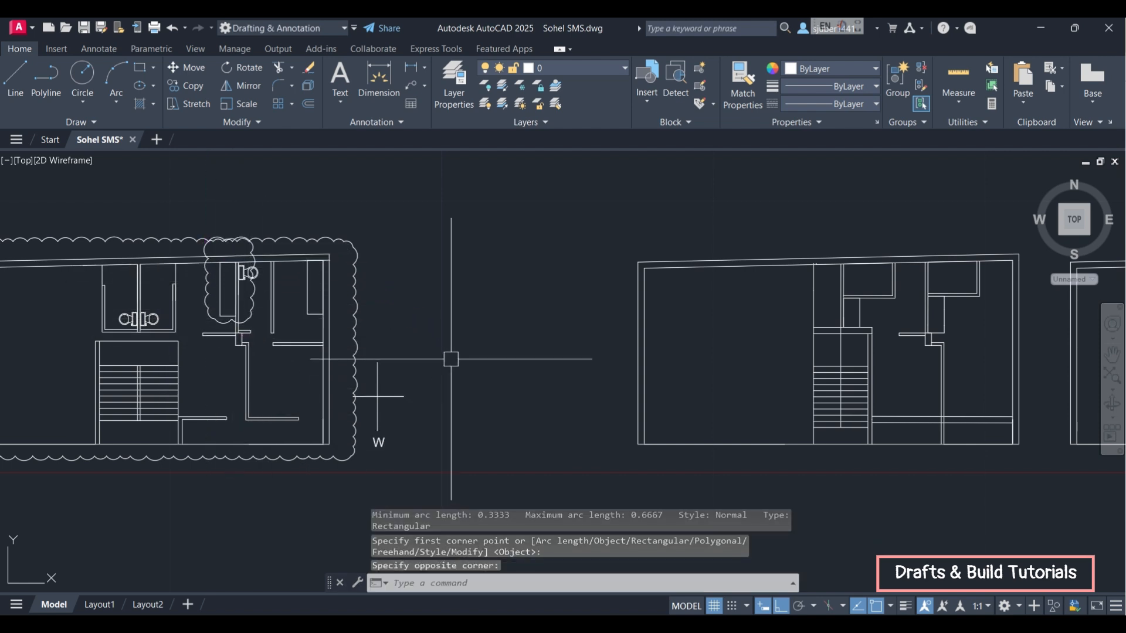
Step: Delete the large revision cloud surrounding the entire first floor plan
{"action": "left_click", "coordinate": [355, 363]}
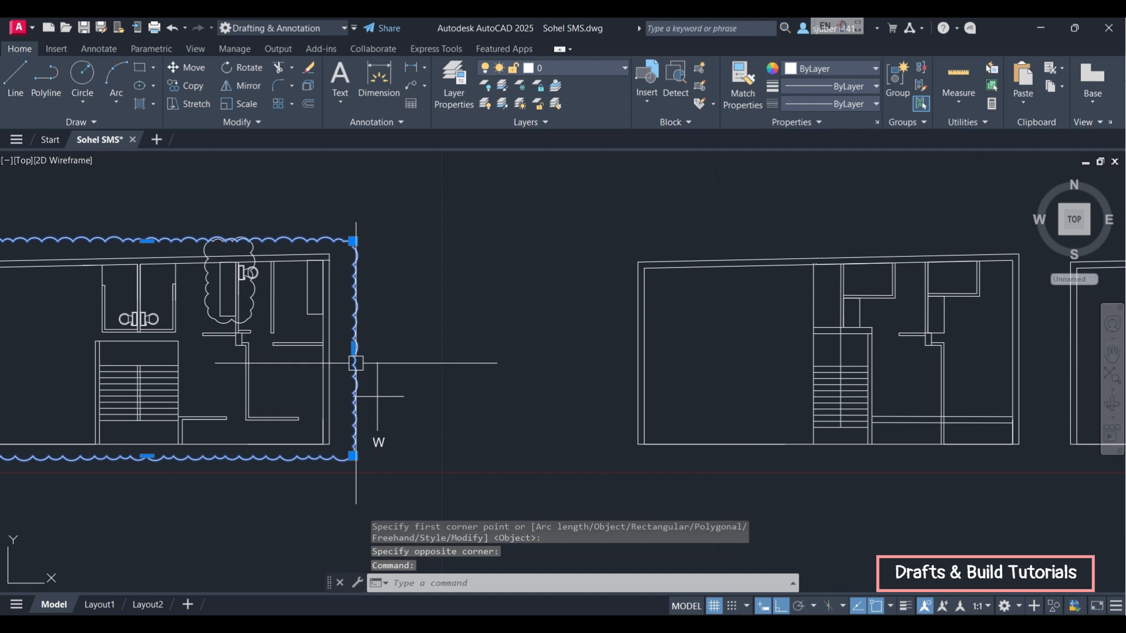
{"action": "key", "text": "Delete"}
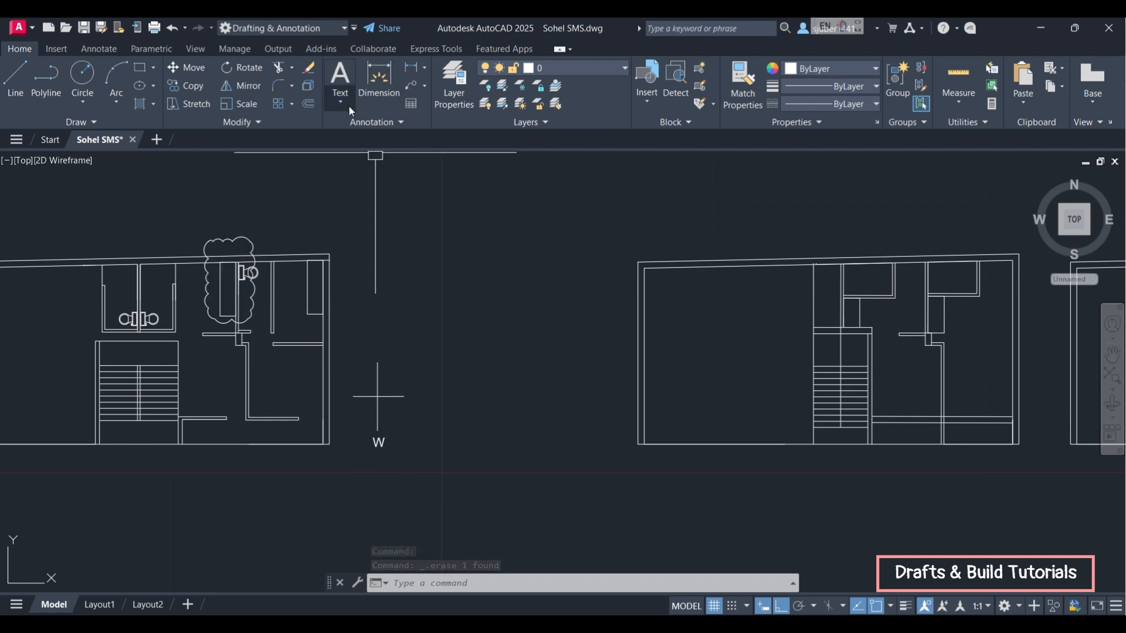
{"action": "key", "text": "Delete"}
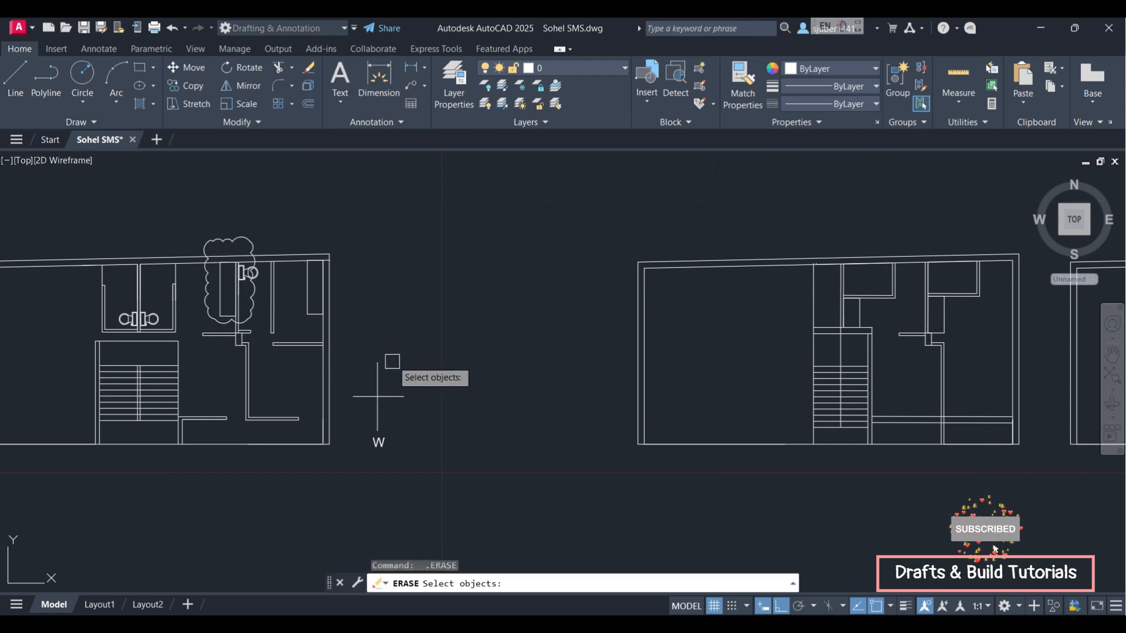
{"action": "key", "text": "Escape"}
Step: Draw a rectangular revision cloud with an arc length of .05 over the upper-left corner of the second floor plan
{"action": "left_click", "coordinate": [87, 119]}
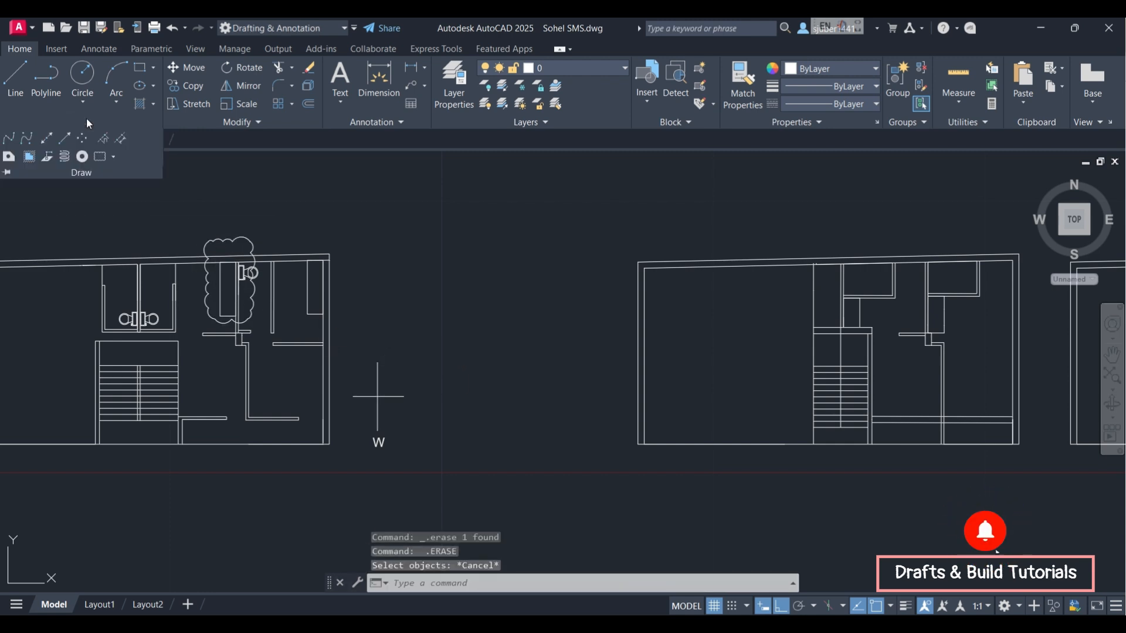
{"action": "left_click", "coordinate": [101, 154]}
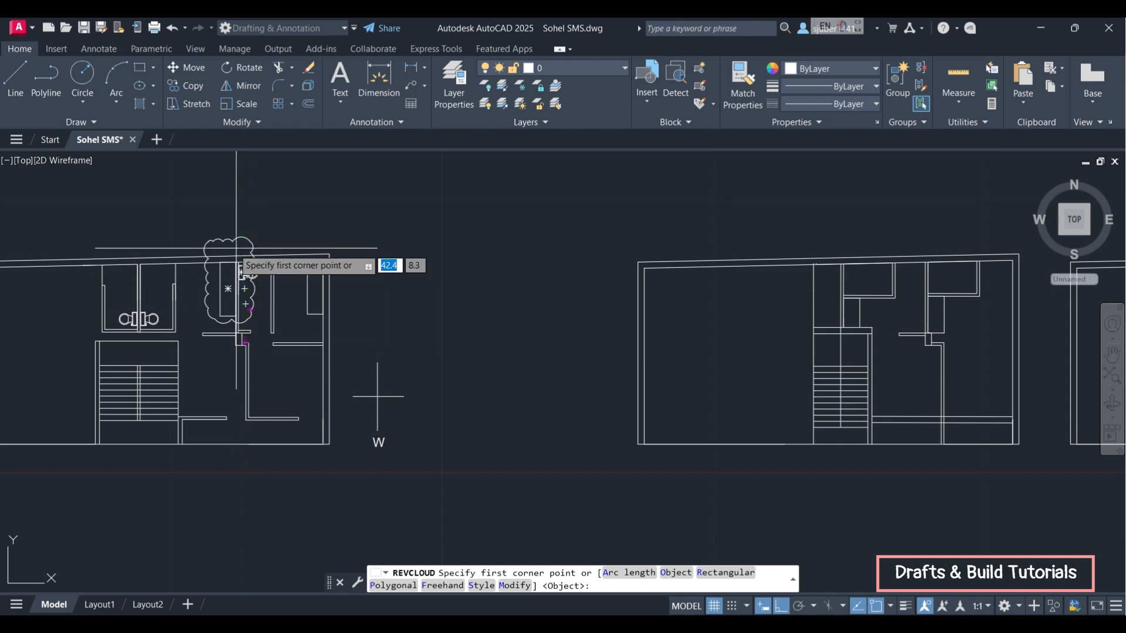
{"action": "left_click", "coordinate": [620, 574]}
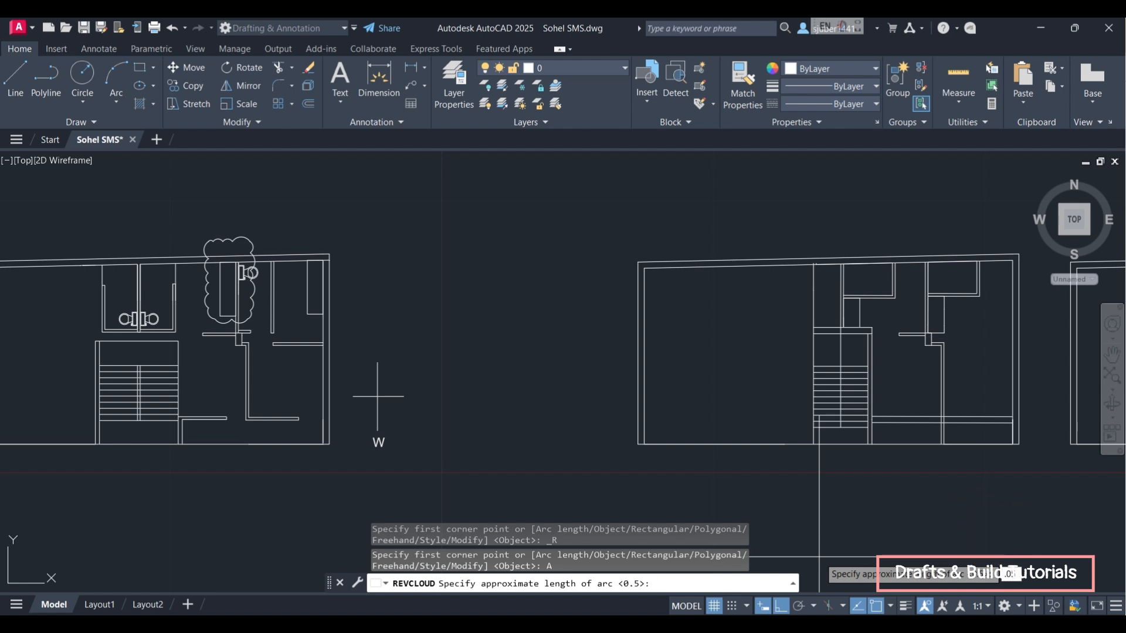
{"action": "type", "text": ".05"}
{"action": "key", "text": "Return"}
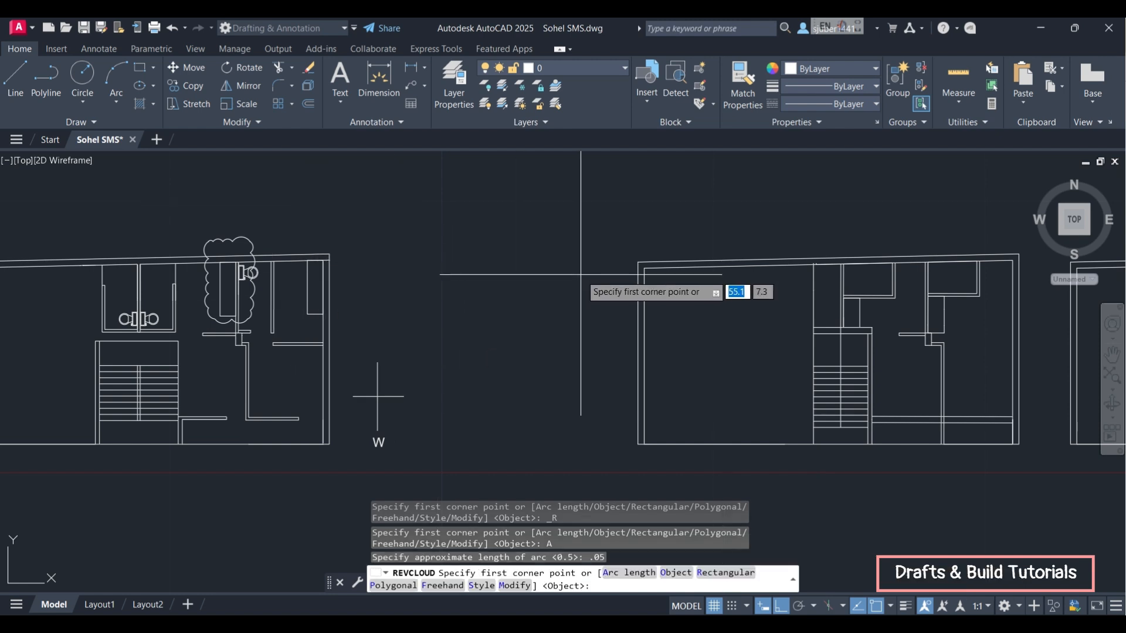
{"action": "left_click", "coordinate": [607, 252]}
{"action": "left_click", "coordinate": [662, 299]}
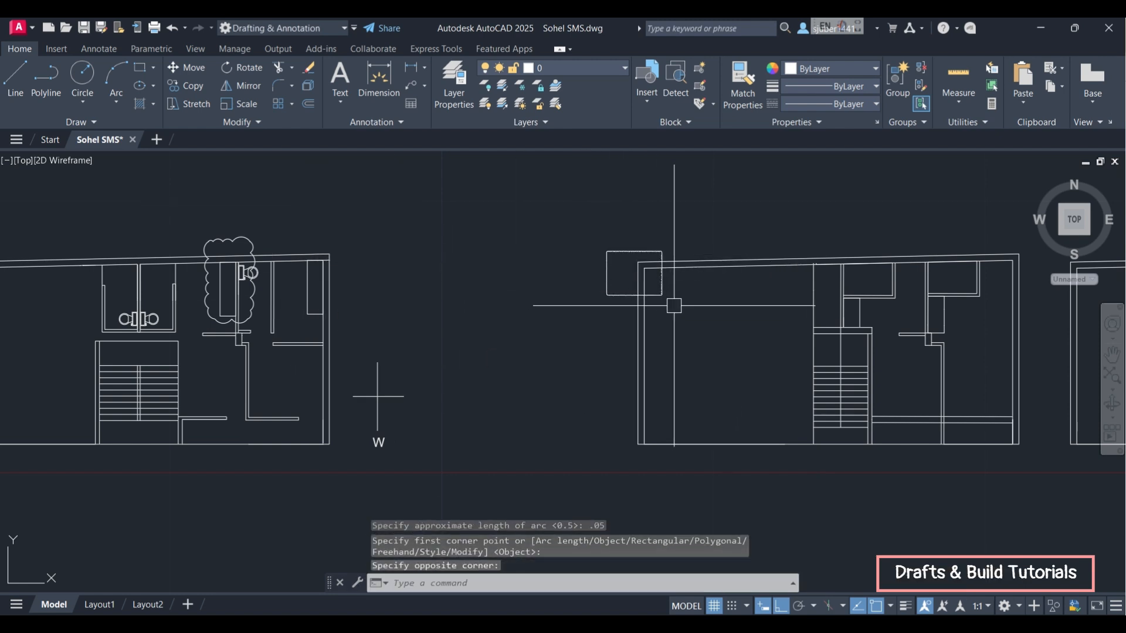
{"action": "scroll", "coordinate": [662, 259], "scroll_direction": "up", "scroll_amount": 5}
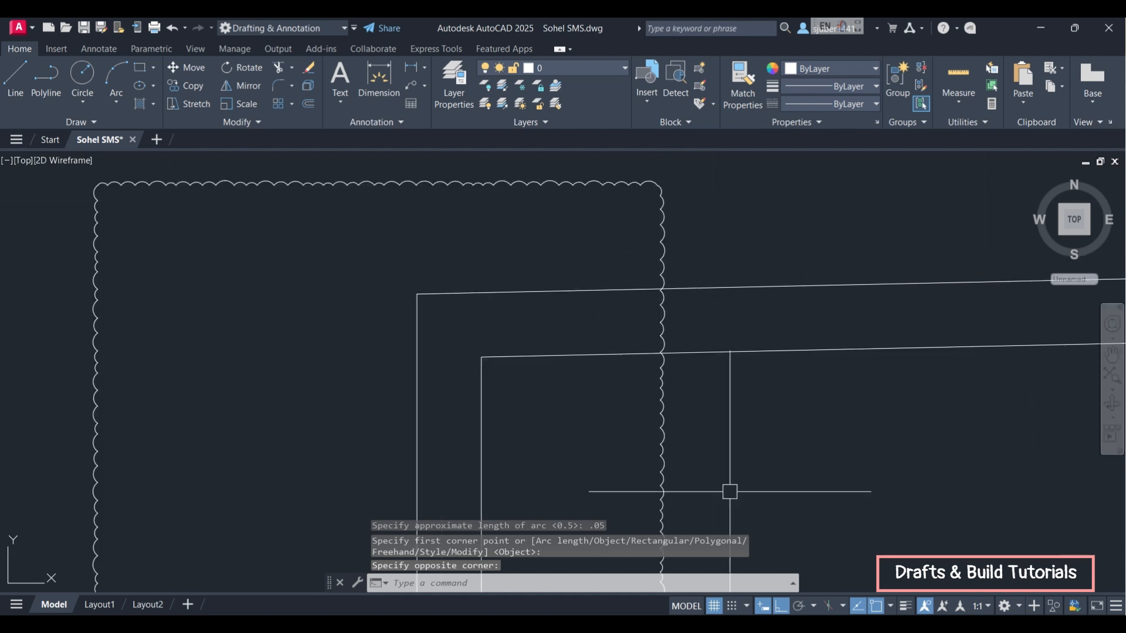
Step: Draw a rectangular revision cloud with an arc length of 1 over the upper-right corner of the first floor plan
{"action": "scroll", "coordinate": [633, 482], "scroll_direction": "down", "scroll_amount": 6}
{"action": "middle_click_drag", "start_coordinate": [633, 482], "coordinate": [638, 332]}
{"action": "middle_click_drag", "start_coordinate": [637, 331], "coordinate": [637, 325]}
{"action": "left_click", "coordinate": [81, 122]}
{"action": "left_click", "coordinate": [32, 157]}
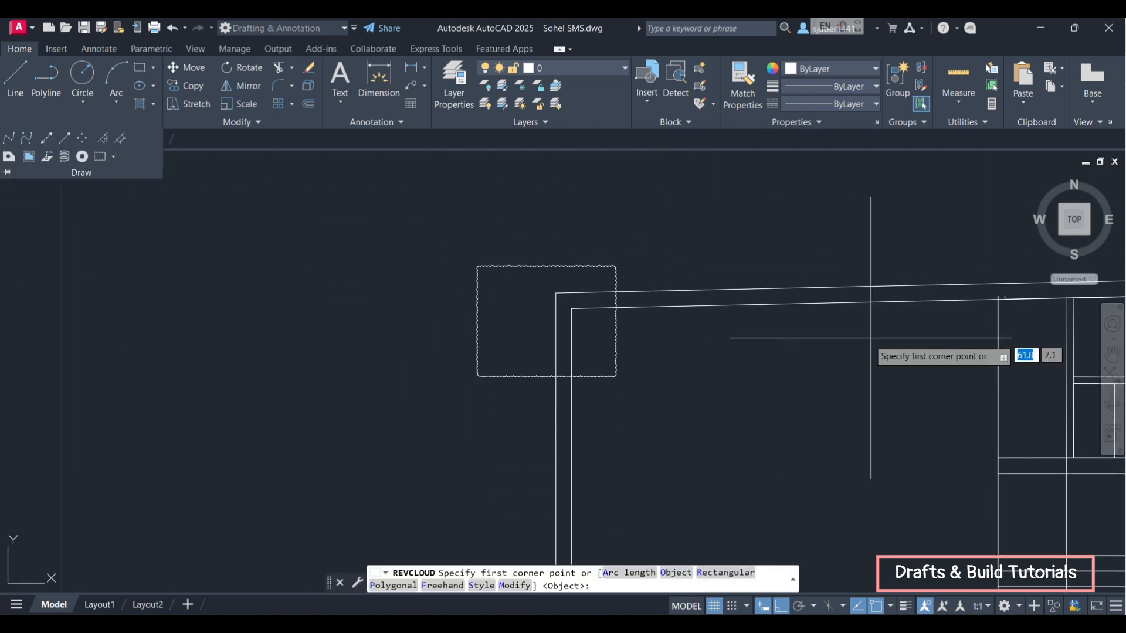
{"action": "left_click", "coordinate": [622, 573]}
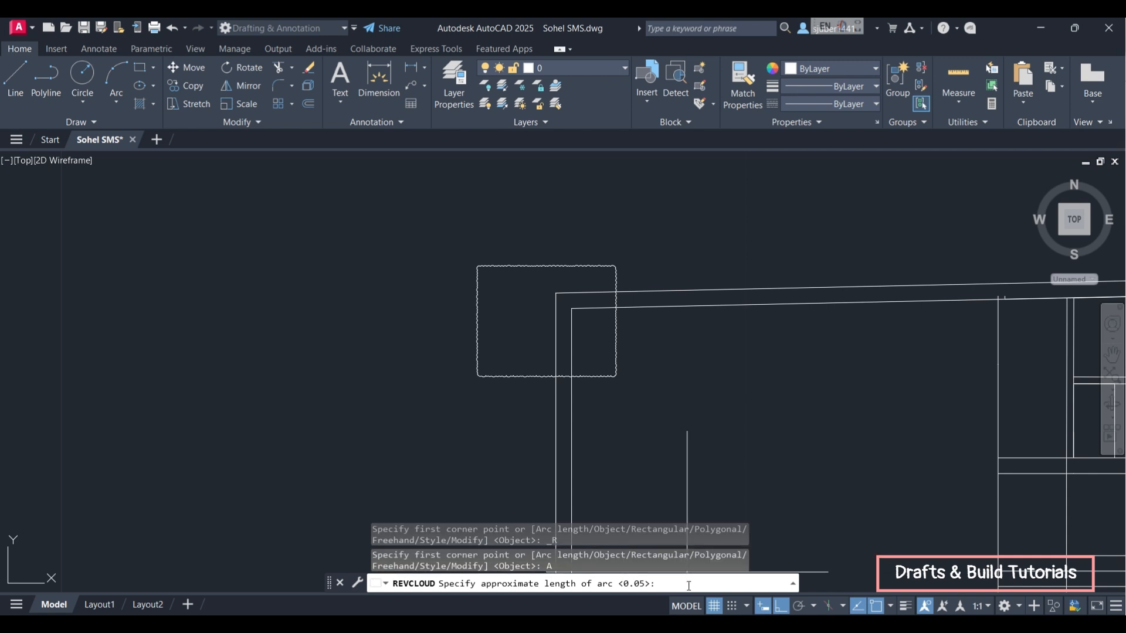
{"action": "type", "text": "."}
{"action": "key", "text": "BackSpace"}
{"action": "type", "text": "1"}
{"action": "key", "text": "Return"}
{"action": "scroll", "coordinate": [291, 312], "scroll_direction": "down", "scroll_amount": 3}
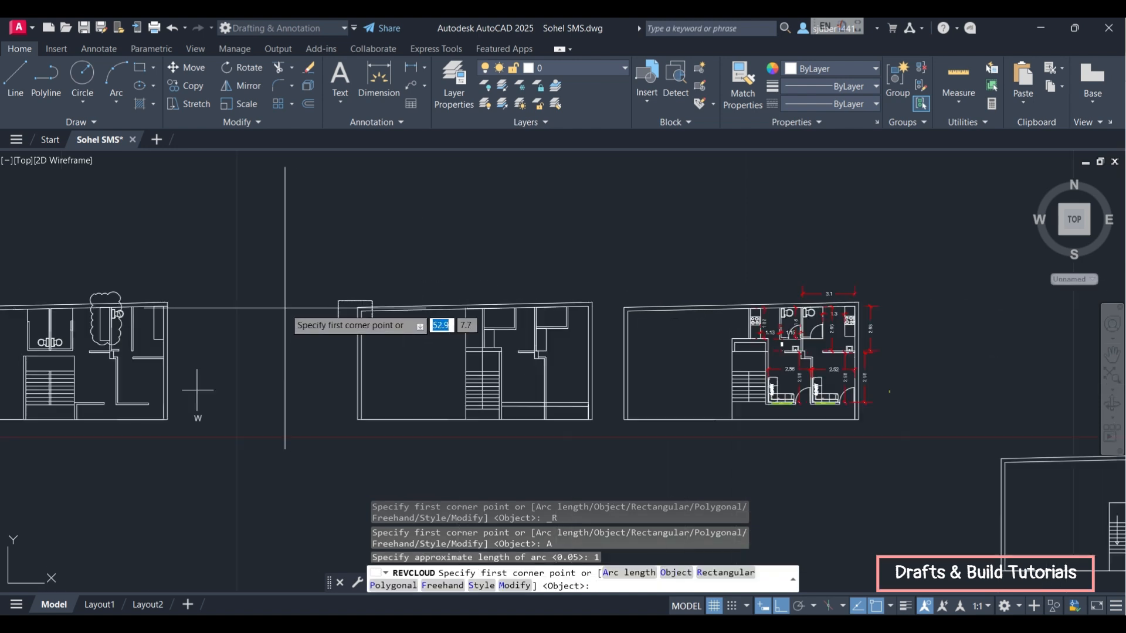
{"action": "left_click", "coordinate": [126, 284]}
{"action": "left_click", "coordinate": [171, 352]}
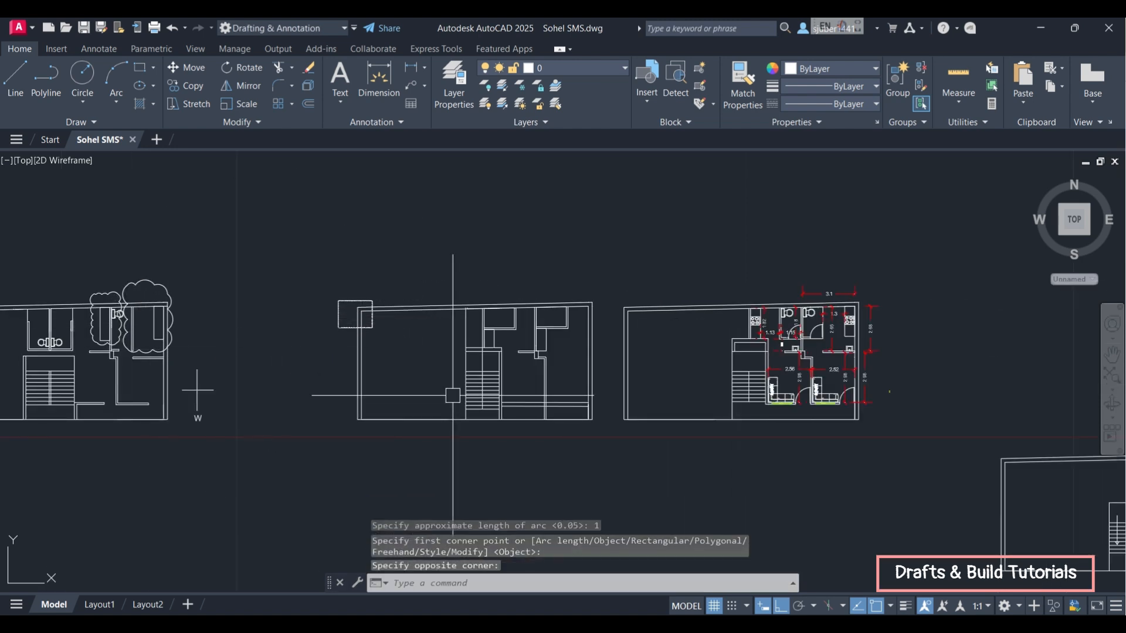
Step: Draw a closed polygonal revision cloud over the lower-left corner of the second floor plan, extending beyond its outer walls
{"action": "left_click", "coordinate": [80, 122]}
{"action": "left_click", "coordinate": [100, 156]}
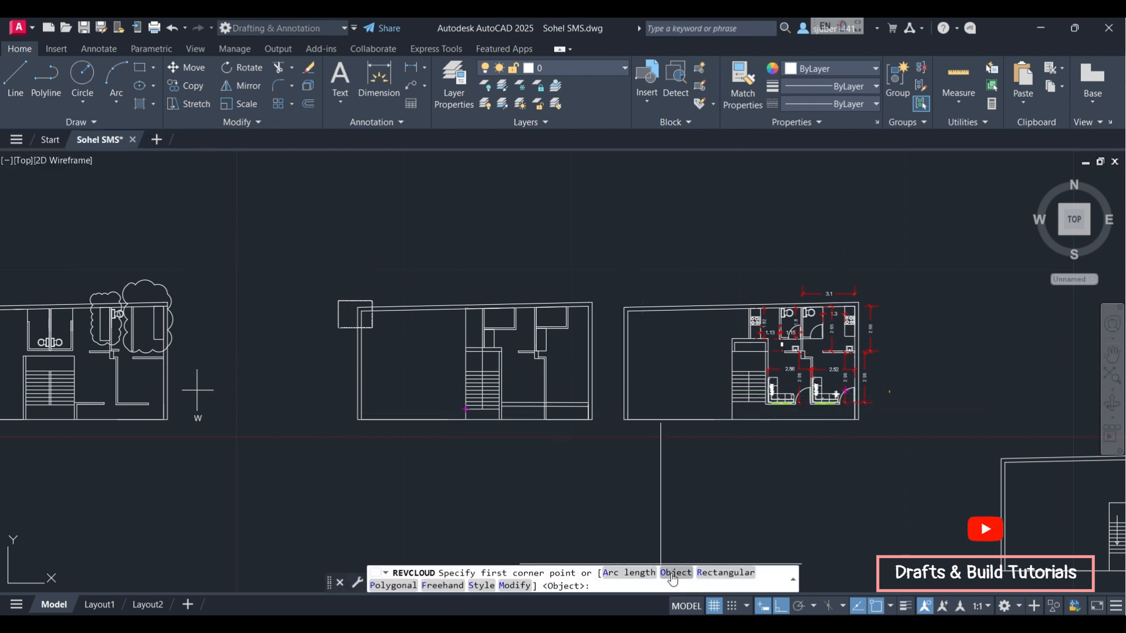
{"action": "left_click", "coordinate": [91, 123]}
{"action": "left_click", "coordinate": [114, 159]}
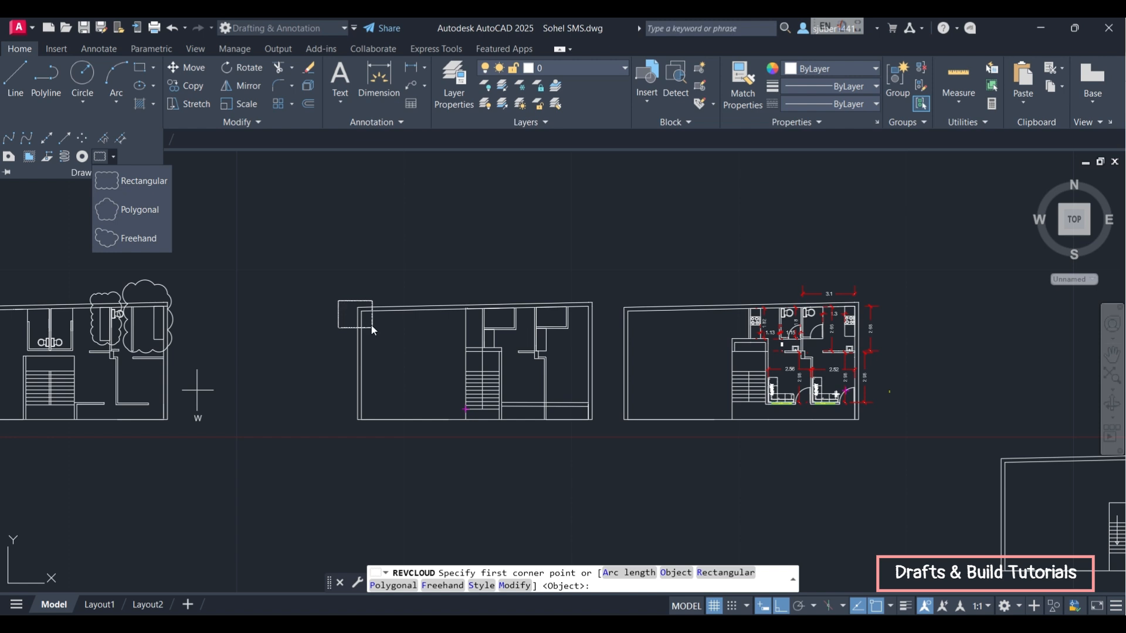
{"action": "left_click", "coordinate": [123, 209]}
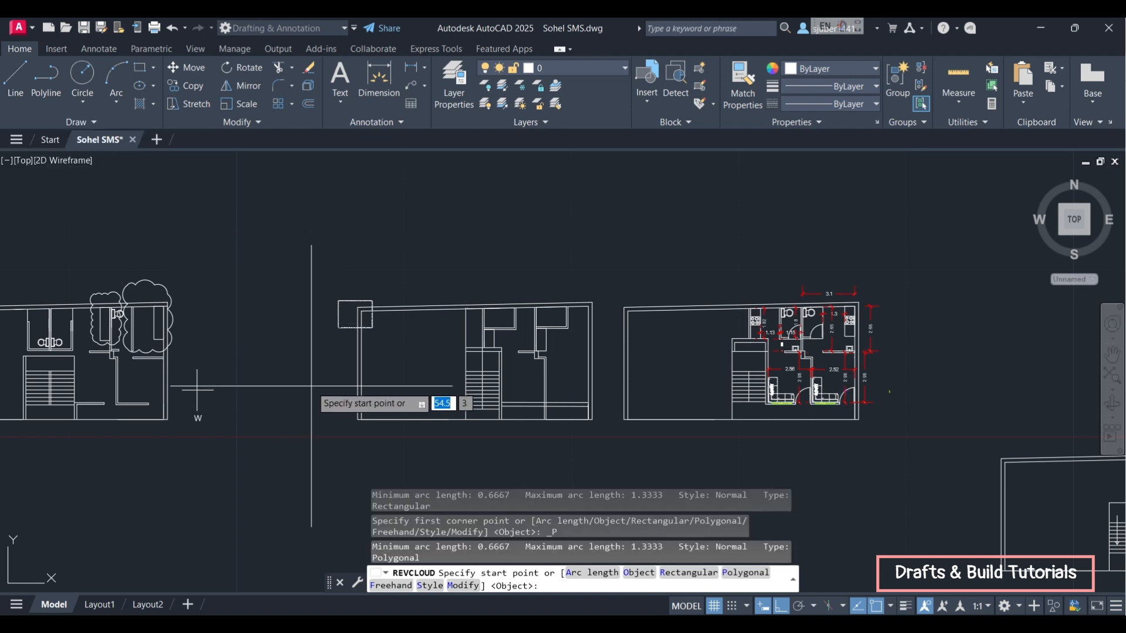
{"action": "left_click", "coordinate": [312, 386]}
{"action": "left_click", "coordinate": [384, 400]}
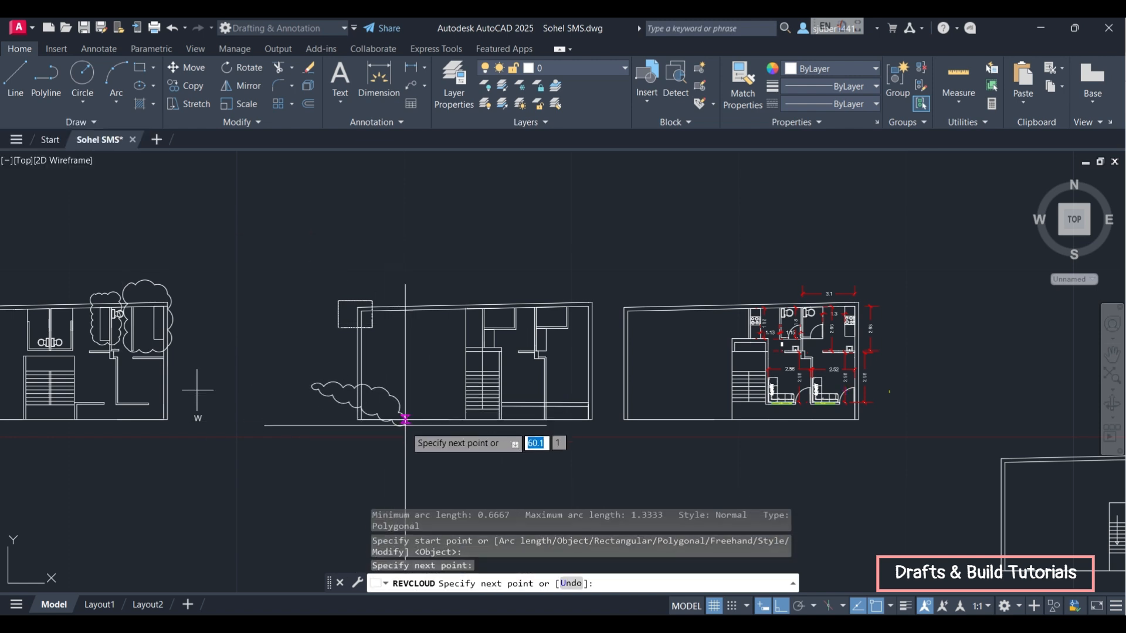
{"action": "left_click", "coordinate": [337, 463]}
{"action": "left_click", "coordinate": [255, 447]}
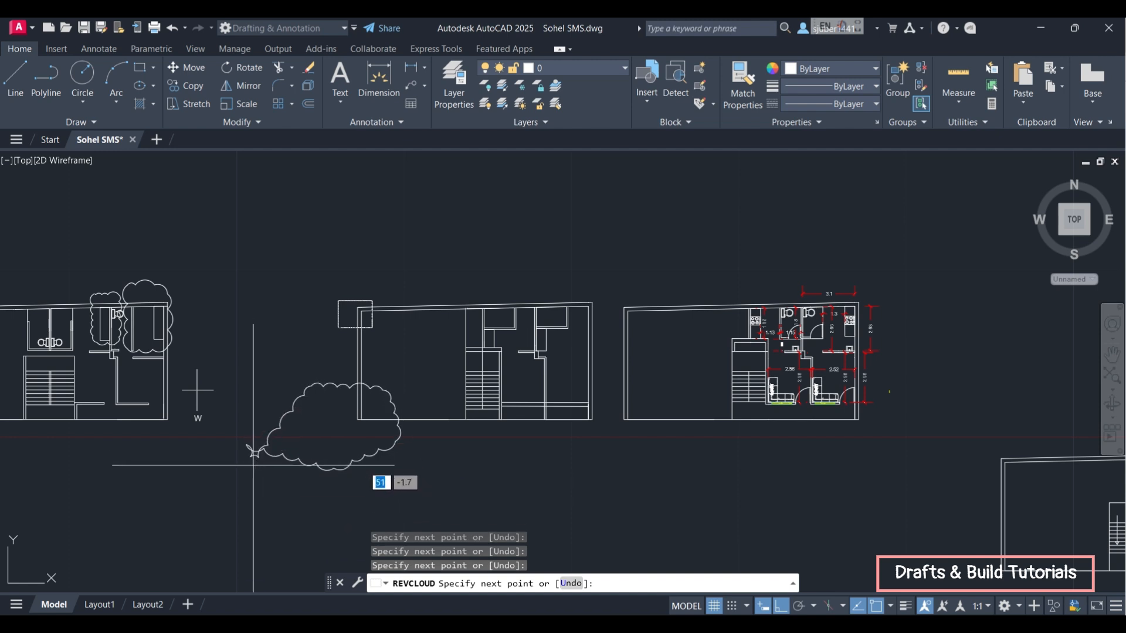
{"action": "left_click", "coordinate": [254, 453]}
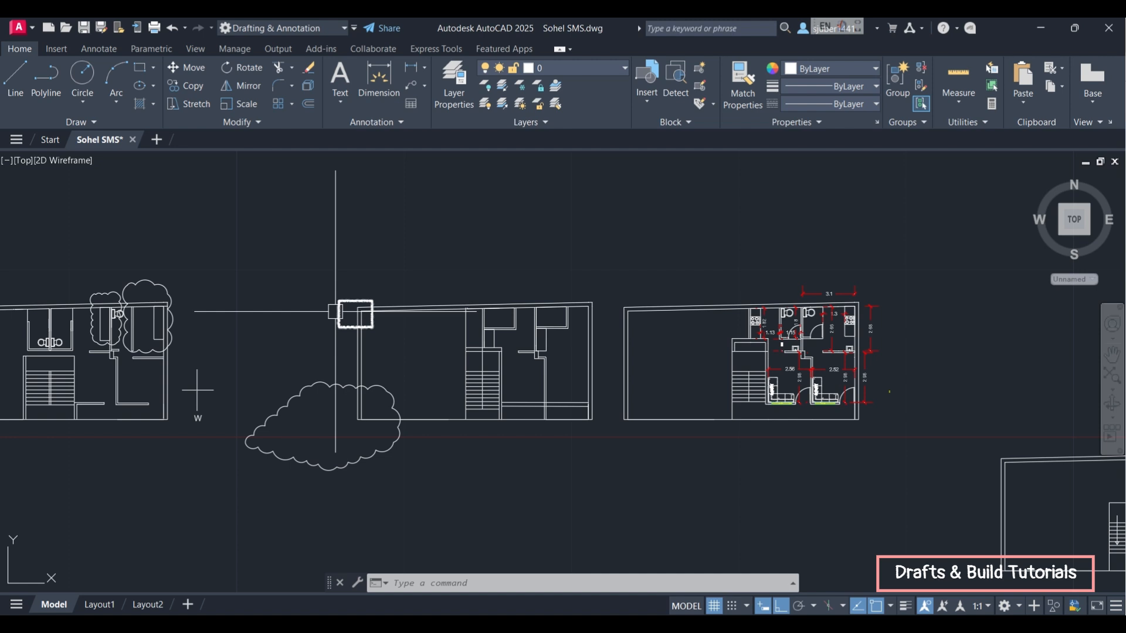
Step: Draw a closed freehand revision cloud around the staircase area of the second floor plan, extending beyond the upper and lower walls
{"action": "left_click", "coordinate": [94, 121]}
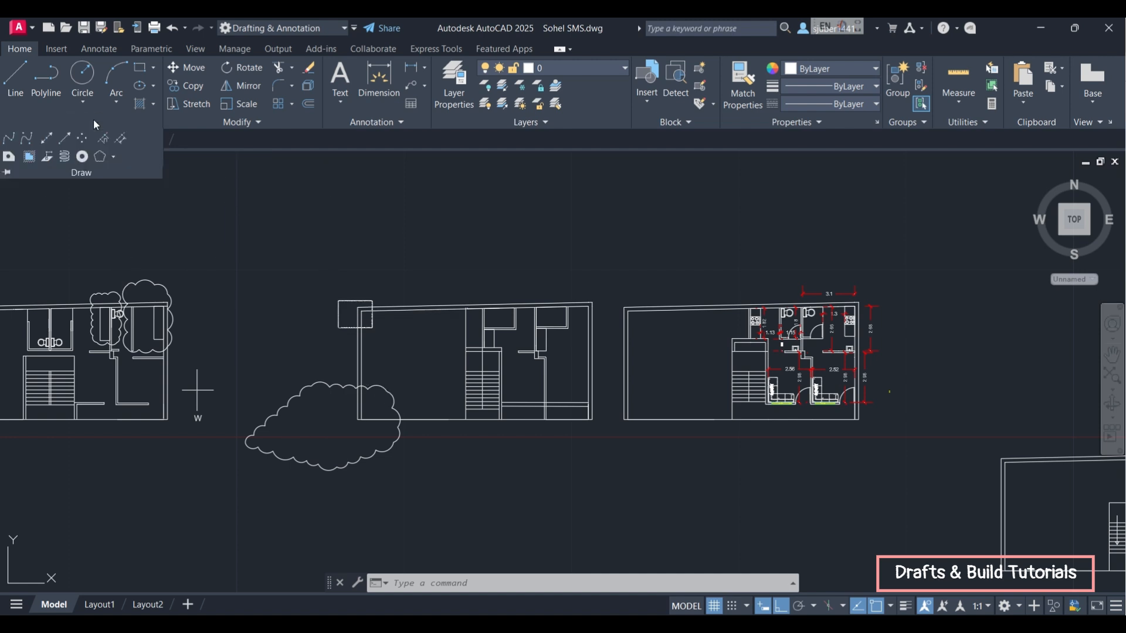
{"action": "left_click", "coordinate": [110, 157]}
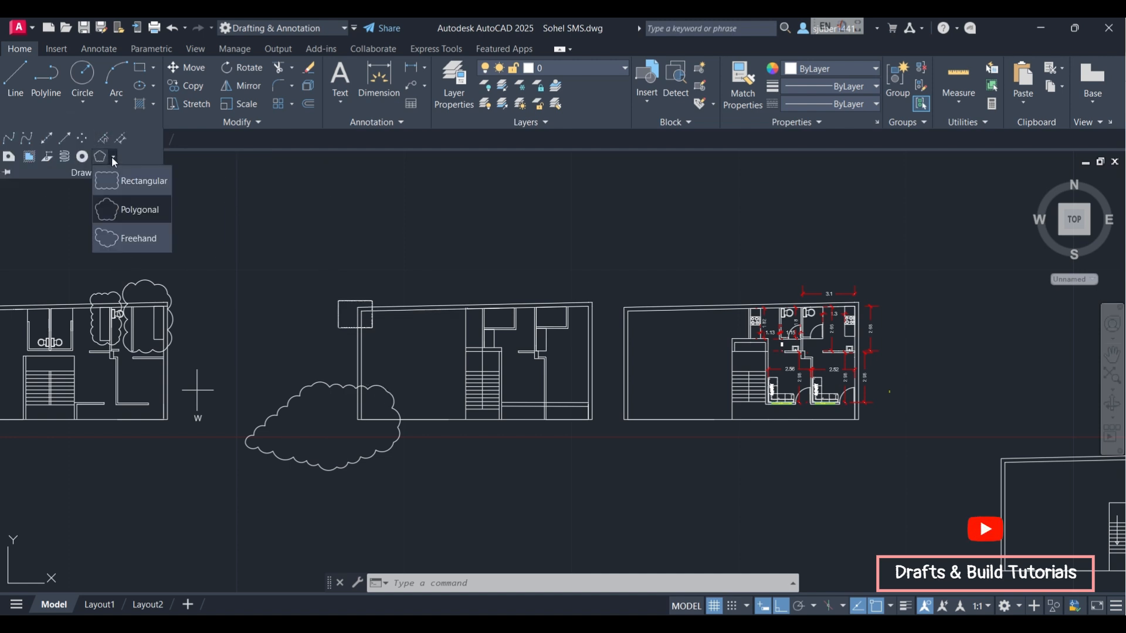
{"action": "left_click", "coordinate": [139, 241]}
{"action": "left_click", "coordinate": [444, 292]}
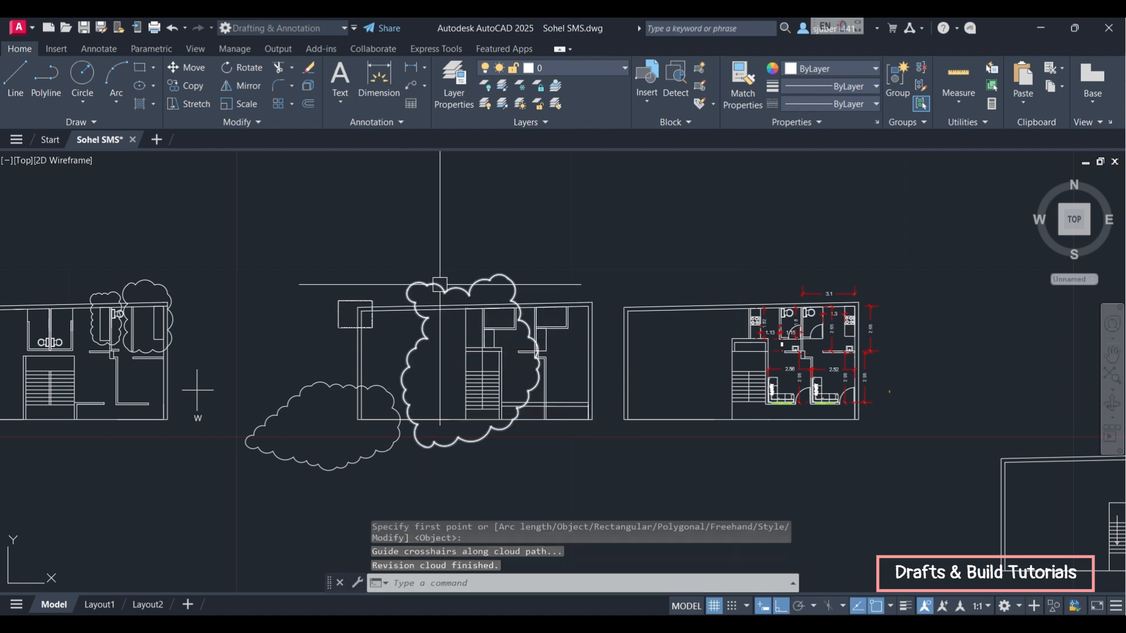
{"action": "left_click", "coordinate": [443, 292]}
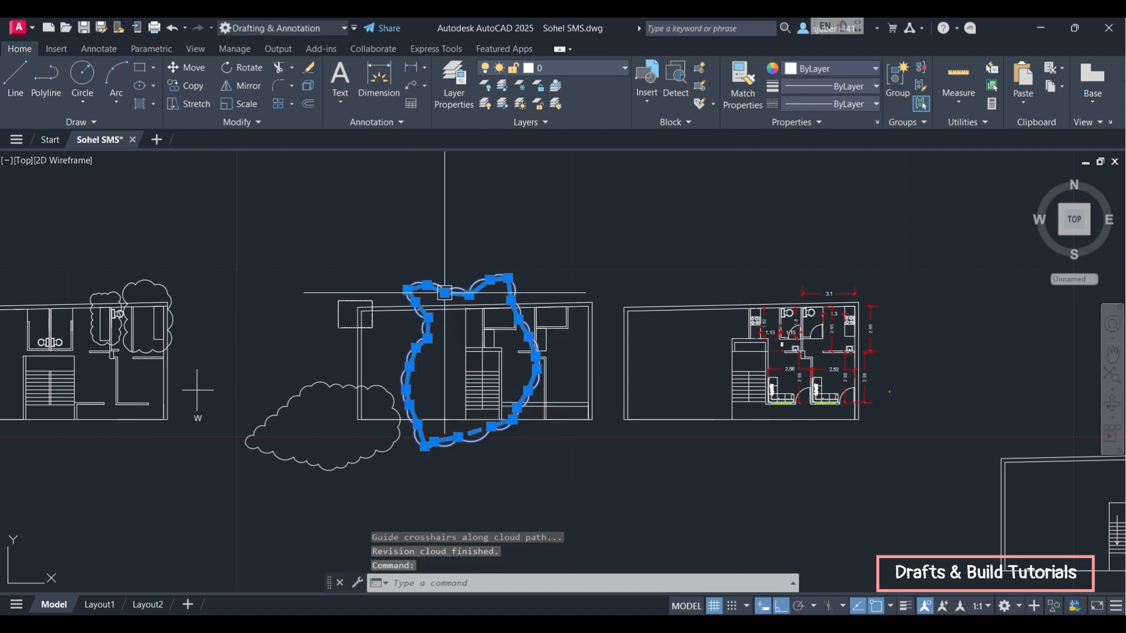
{"action": "left_click", "coordinate": [593, 267]}
{"action": "left_click", "coordinate": [593, 267]}
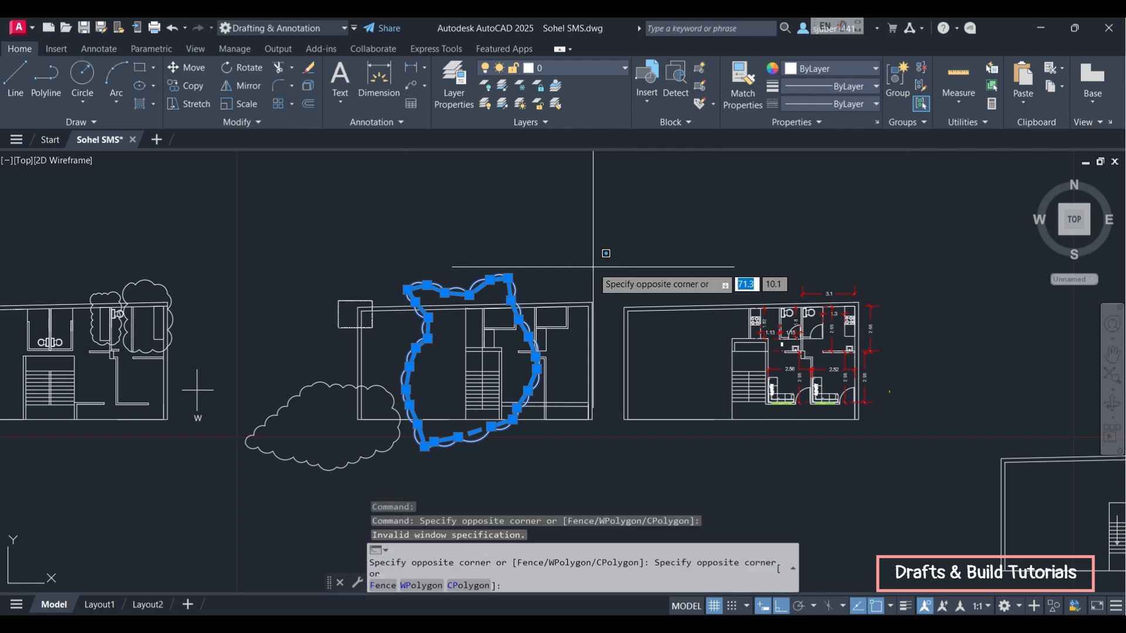
{"action": "key", "text": "Escape"}
{"action": "key", "text": "Escape"}
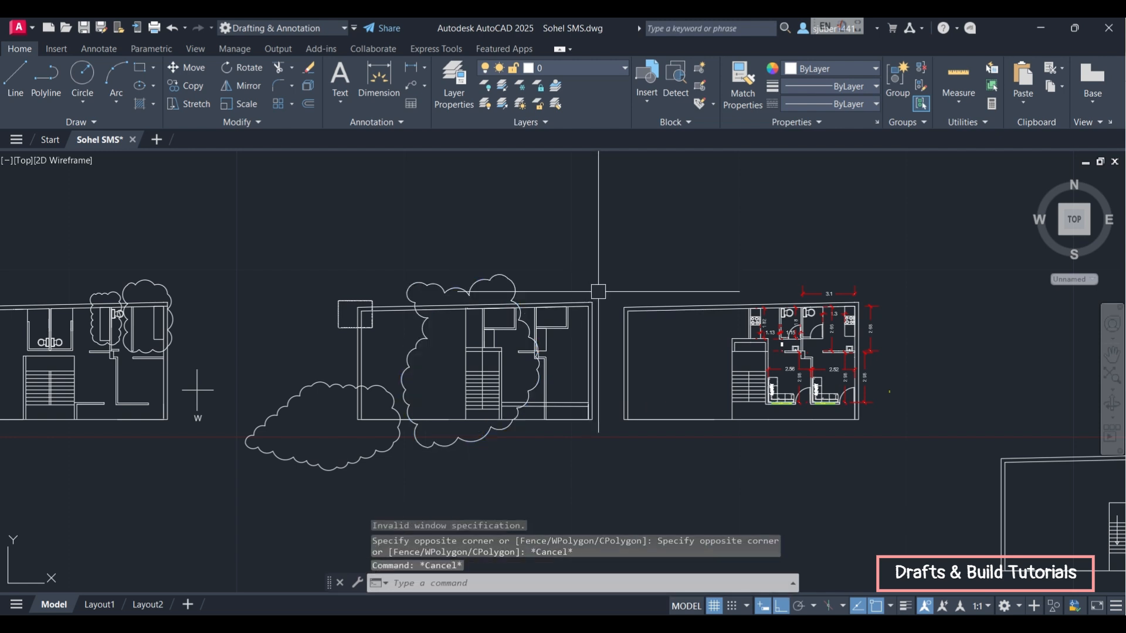
Step: Undo the freehand and polygonal revision clouds on the second floor plan
{"action": "key", "text": "ctrl+z"}
{"action": "key", "text": "ctrl+z"}
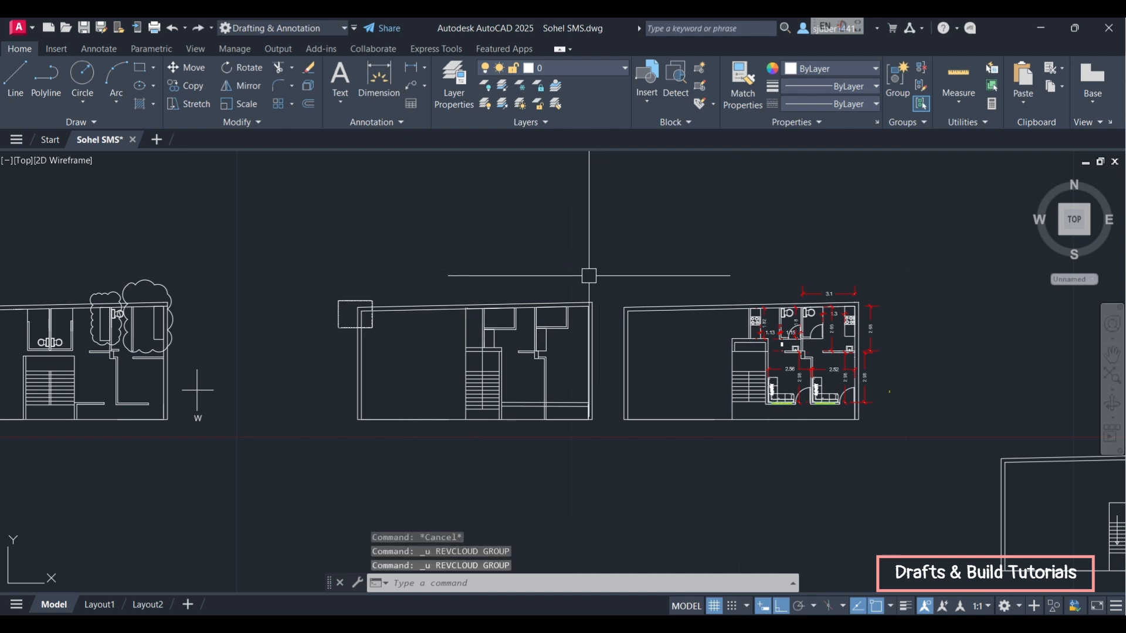
Step: Convert the inner line of the first floor plan's left wall into a revision cloud with its arc direction reversed
{"action": "left_click", "coordinate": [81, 122]}
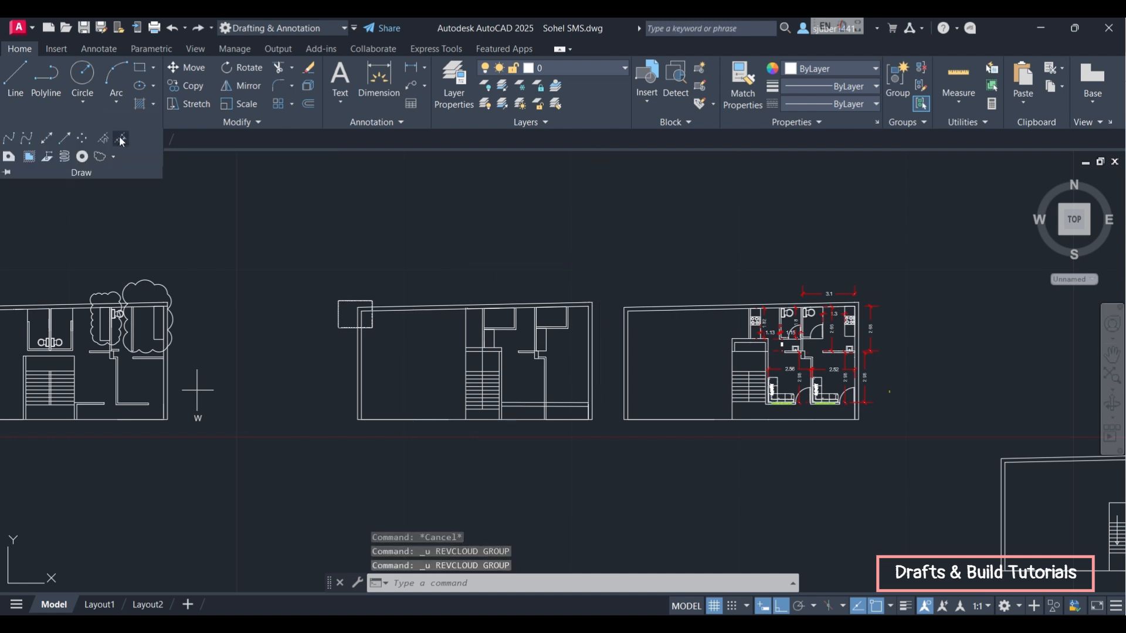
{"action": "left_click", "coordinate": [113, 159]}
{"action": "left_click", "coordinate": [141, 178]}
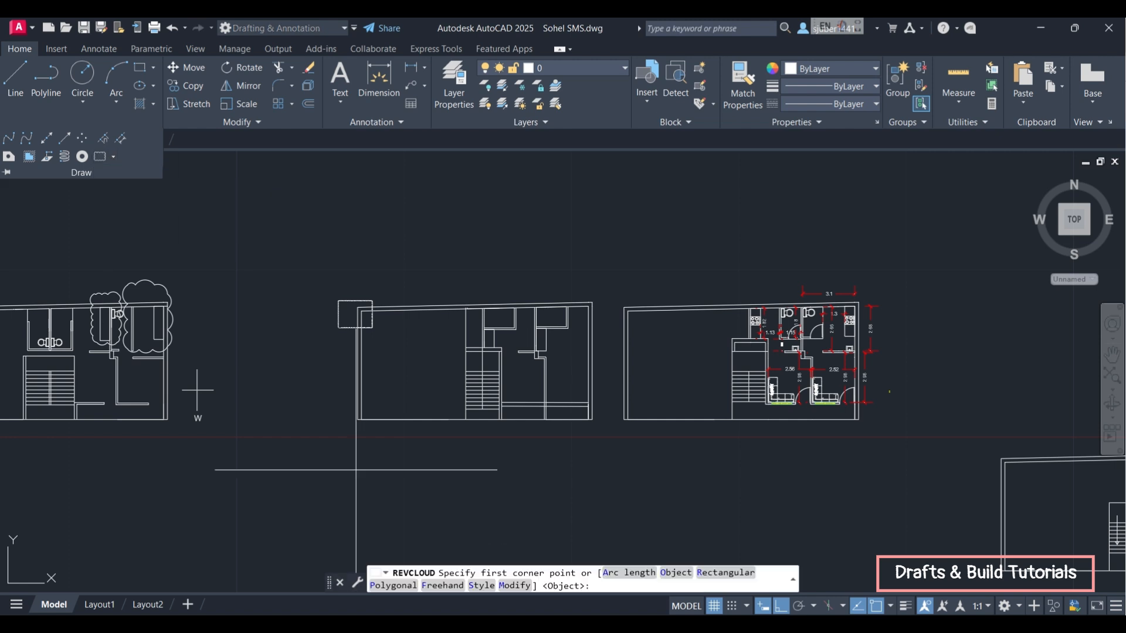
{"action": "left_click", "coordinate": [679, 580]}
{"action": "middle_click_drag", "start_coordinate": [97, 448], "coordinate": [384, 452]}
{"action": "scroll", "coordinate": [221, 385], "scroll_direction": "up", "scroll_amount": 4}
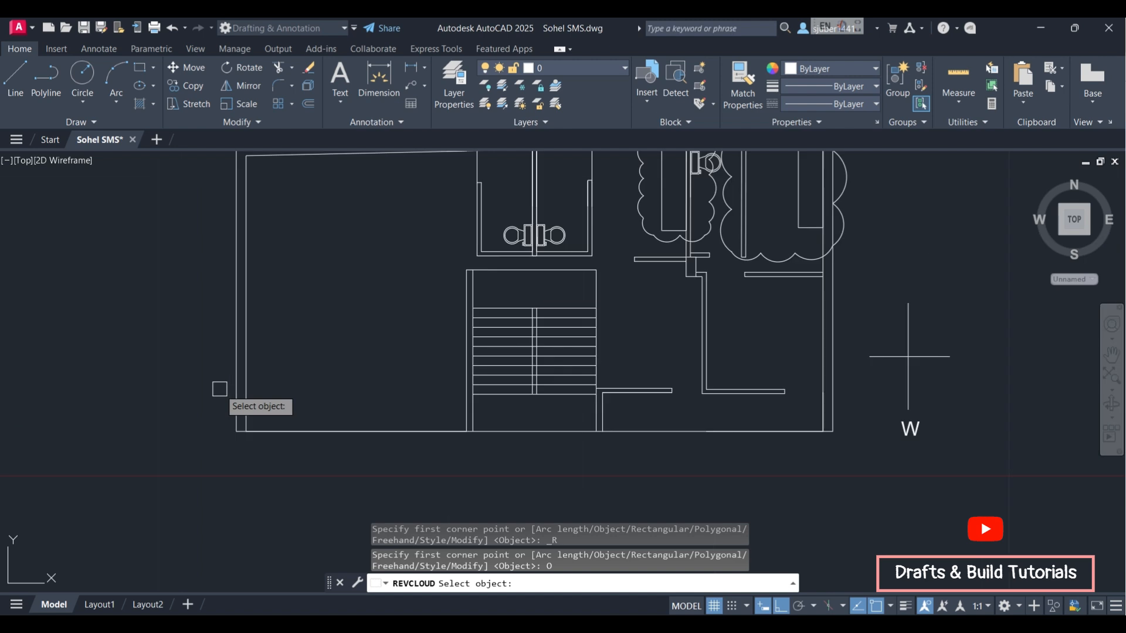
{"action": "left_click", "coordinate": [246, 373]}
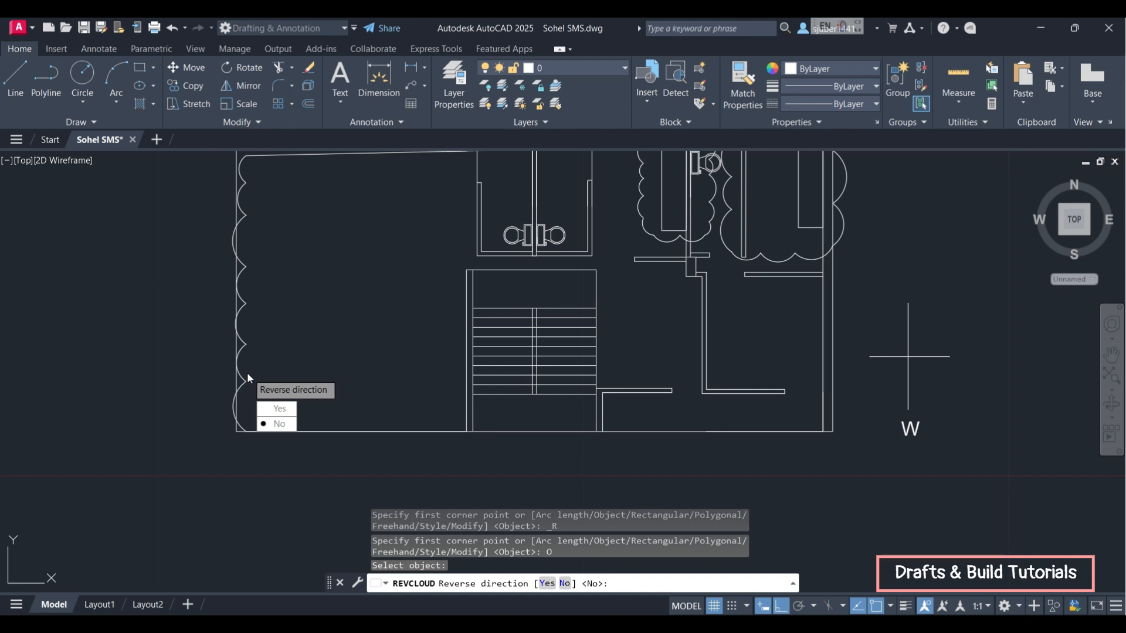
{"action": "left_click", "coordinate": [277, 410]}
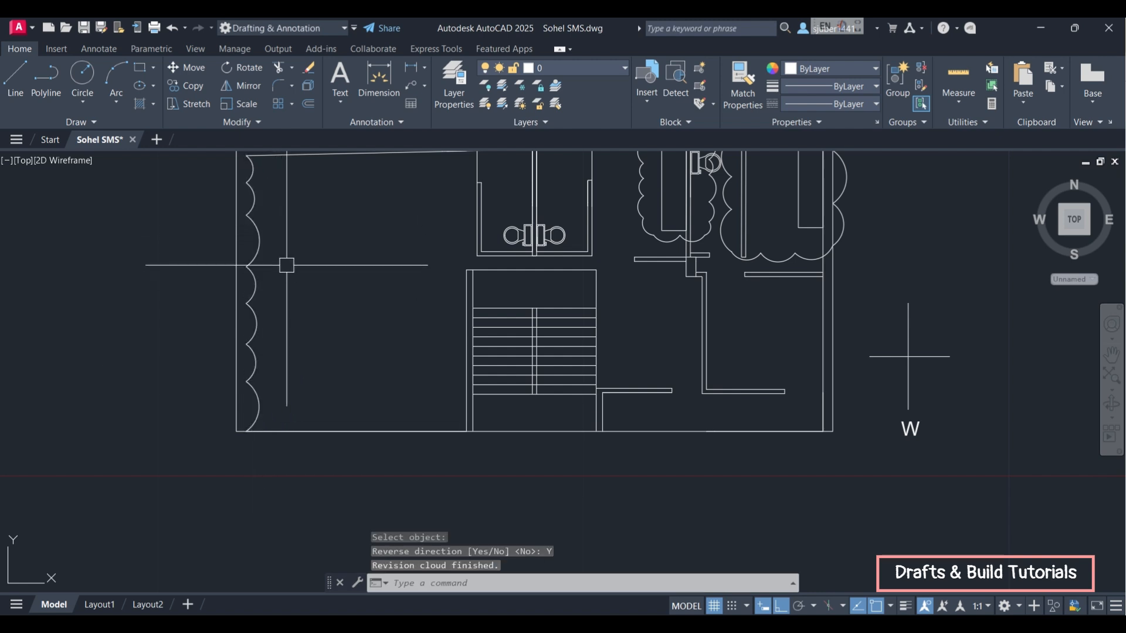
Step: Draw a rectangular revision cloud in Calligraphy arc style around the cross above the W marker beside the first floor plan, and inspect its arcs
{"action": "middle_click_drag", "start_coordinate": [364, 297], "coordinate": [211, 318]}
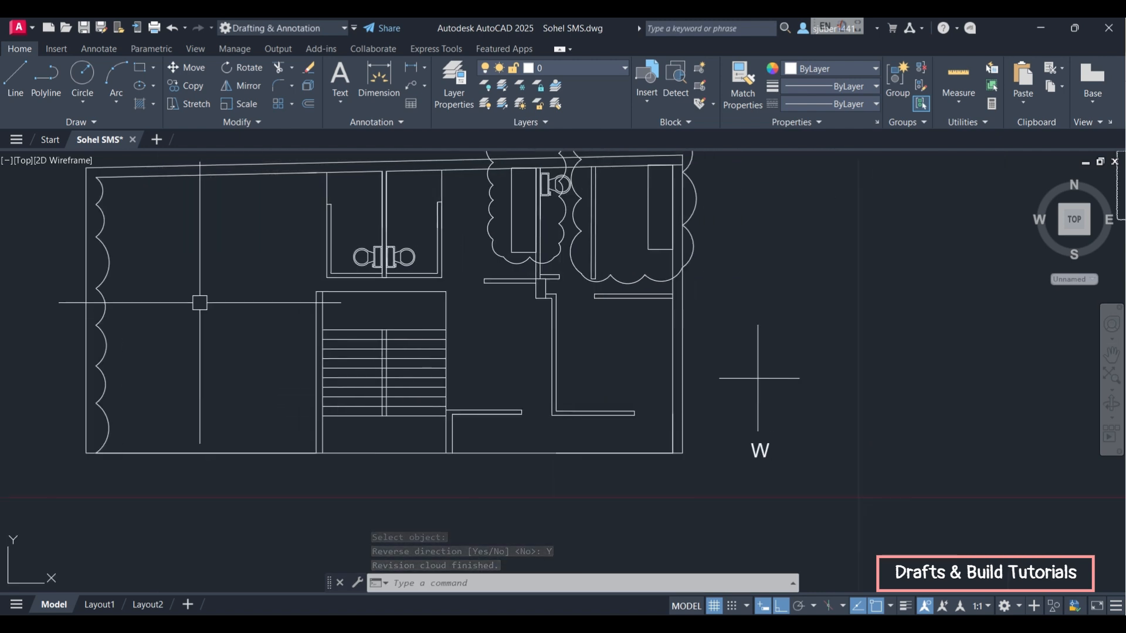
{"action": "left_click", "coordinate": [100, 121]}
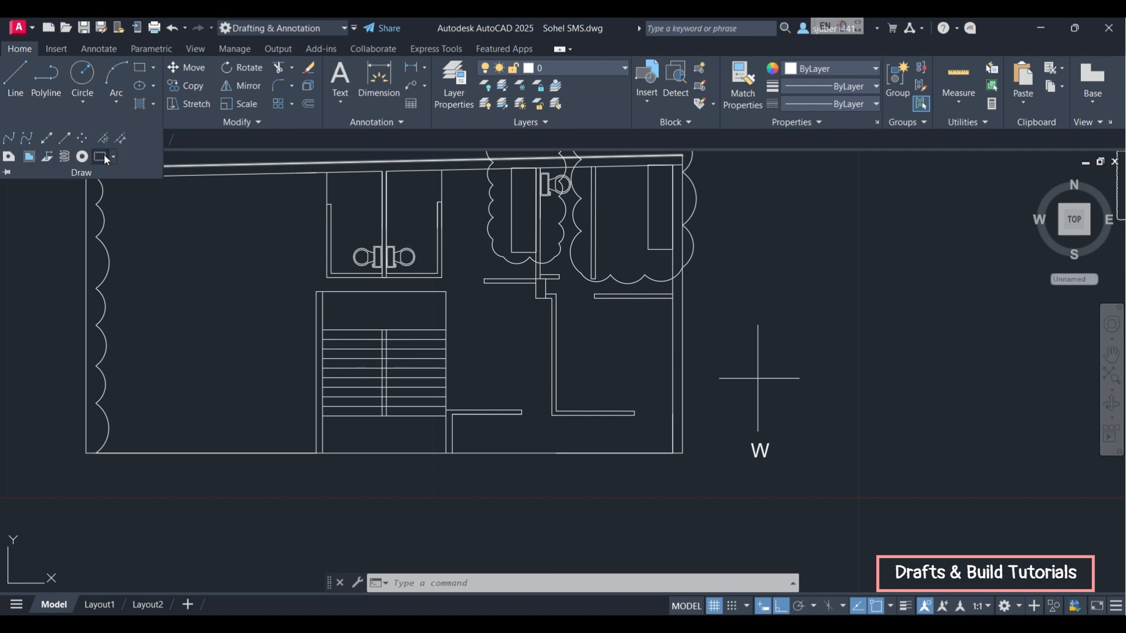
{"action": "left_click", "coordinate": [104, 154]}
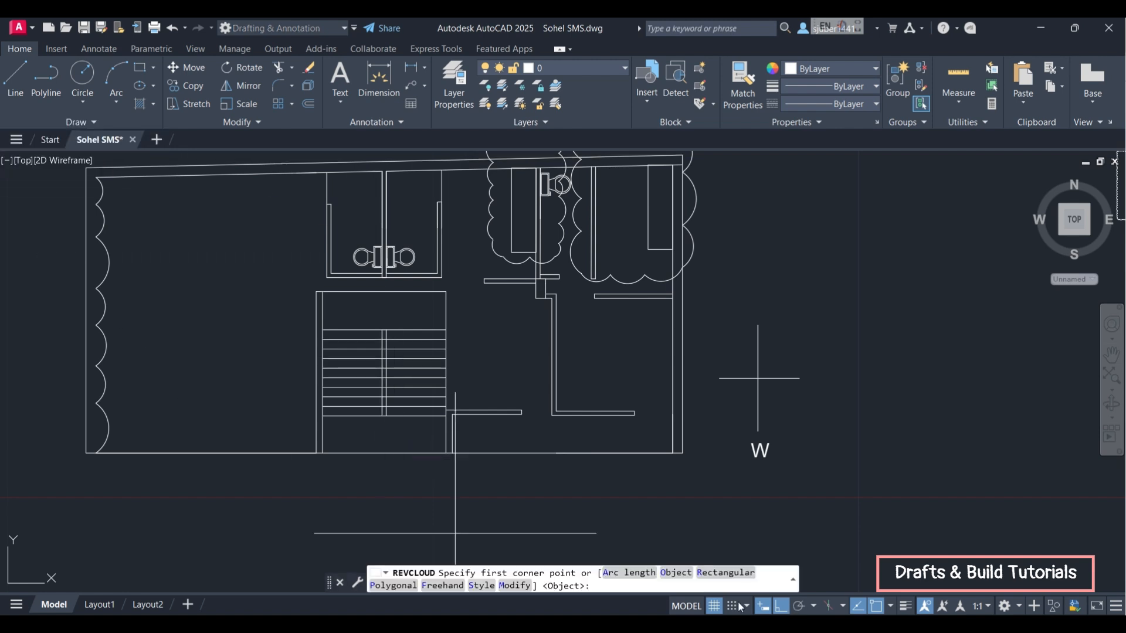
{"action": "left_click", "coordinate": [482, 587]}
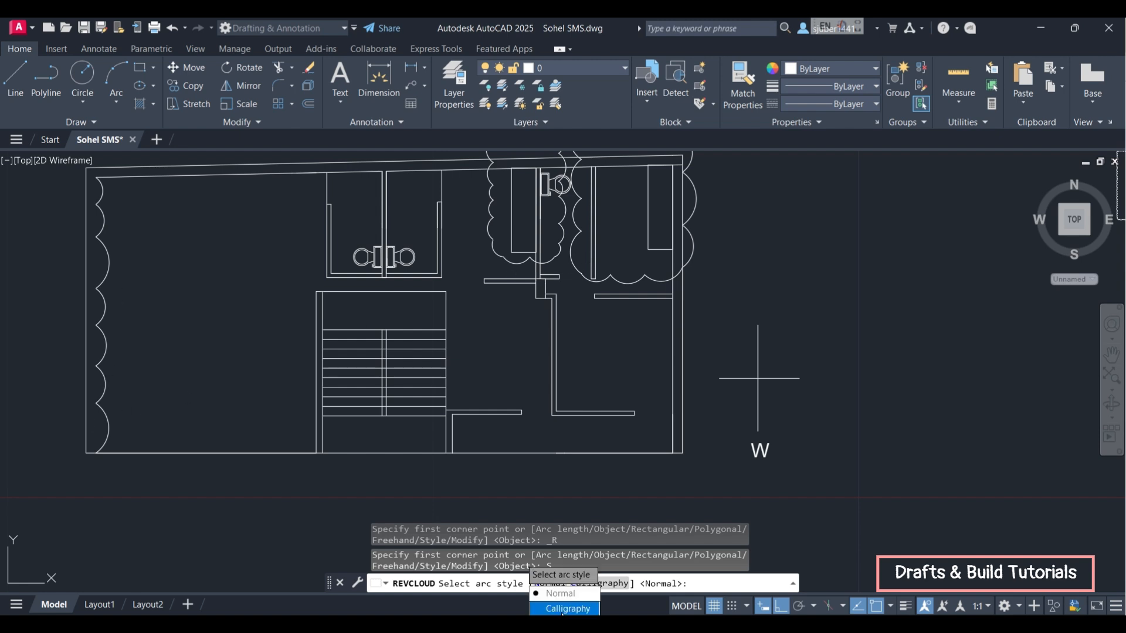
{"action": "left_click", "coordinate": [560, 593]}
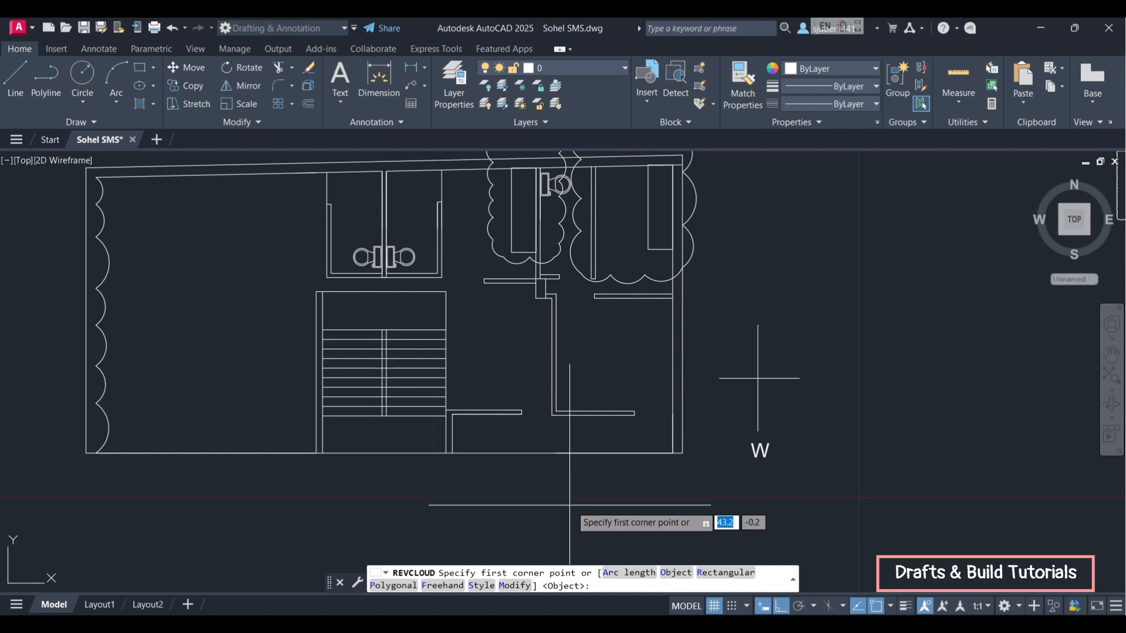
{"action": "left_click", "coordinate": [784, 328]}
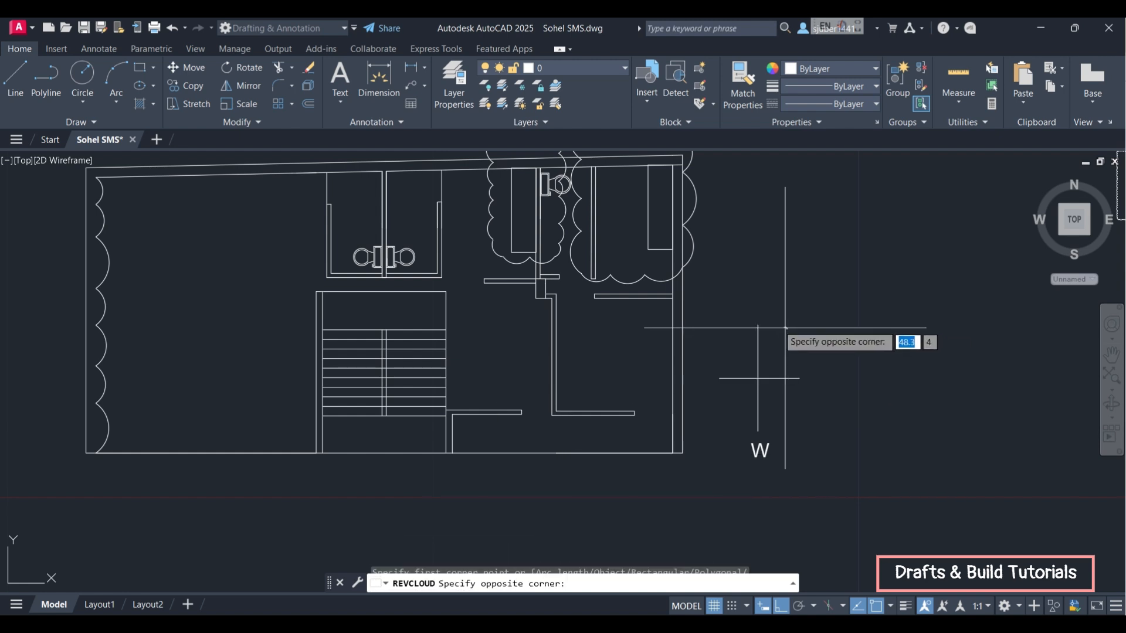
{"action": "left_click", "coordinate": [700, 417]}
{"action": "scroll", "coordinate": [806, 343], "scroll_direction": "up", "scroll_amount": 4}
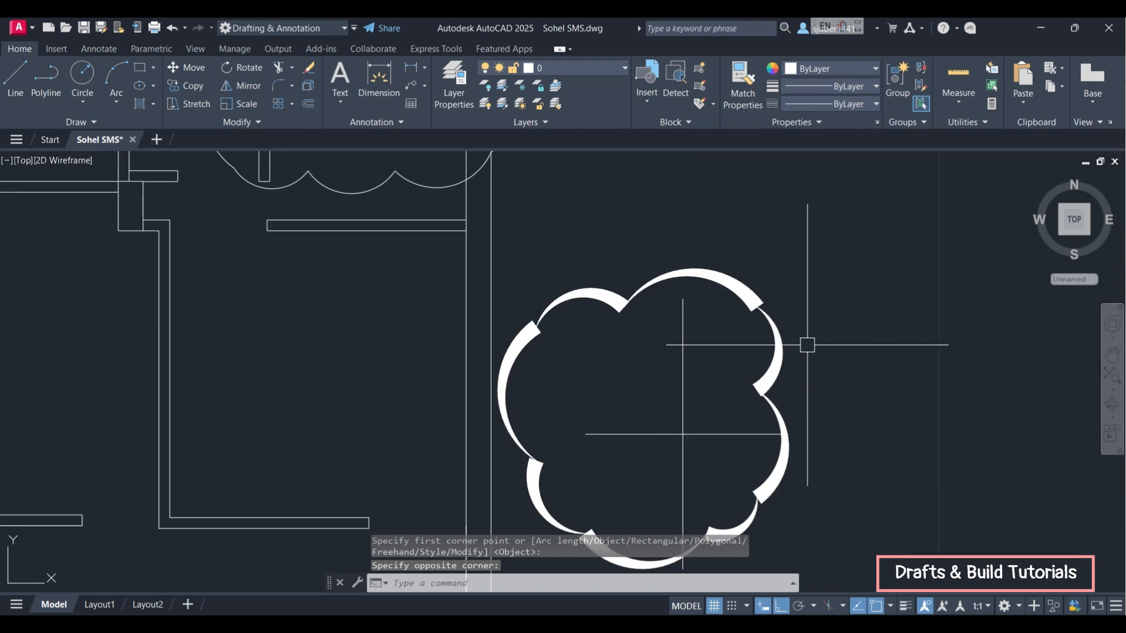
{"action": "middle_click_drag", "start_coordinate": [603, 392], "coordinate": [575, 324]}
{"action": "scroll", "coordinate": [576, 324], "scroll_direction": "up", "scroll_amount": 2}
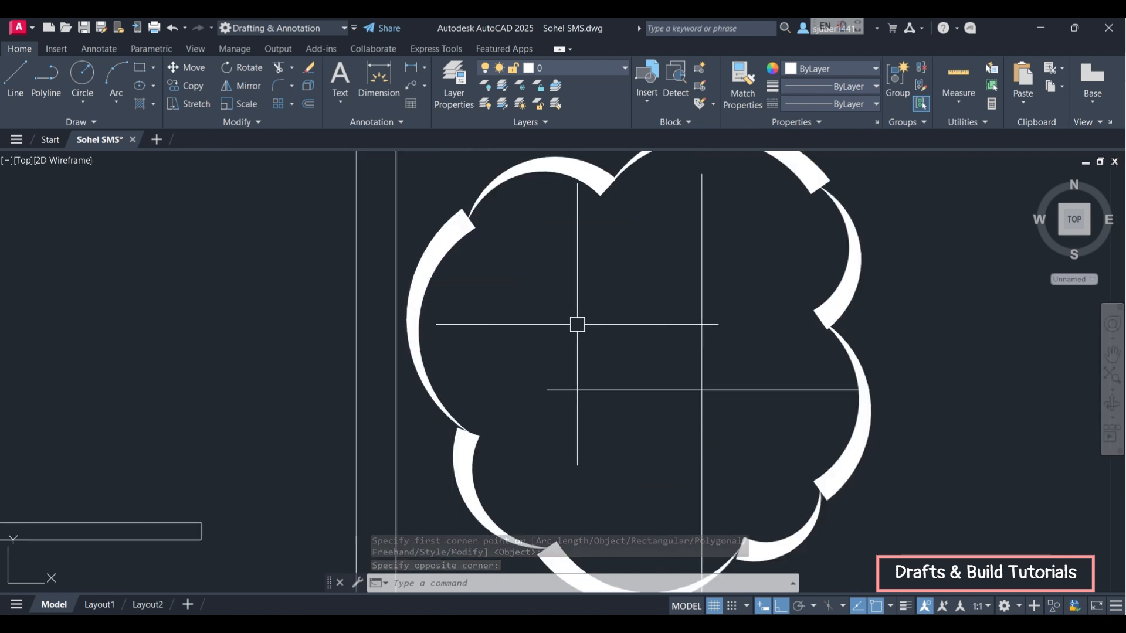
{"action": "scroll", "coordinate": [631, 397], "scroll_direction": "down", "scroll_amount": 2}
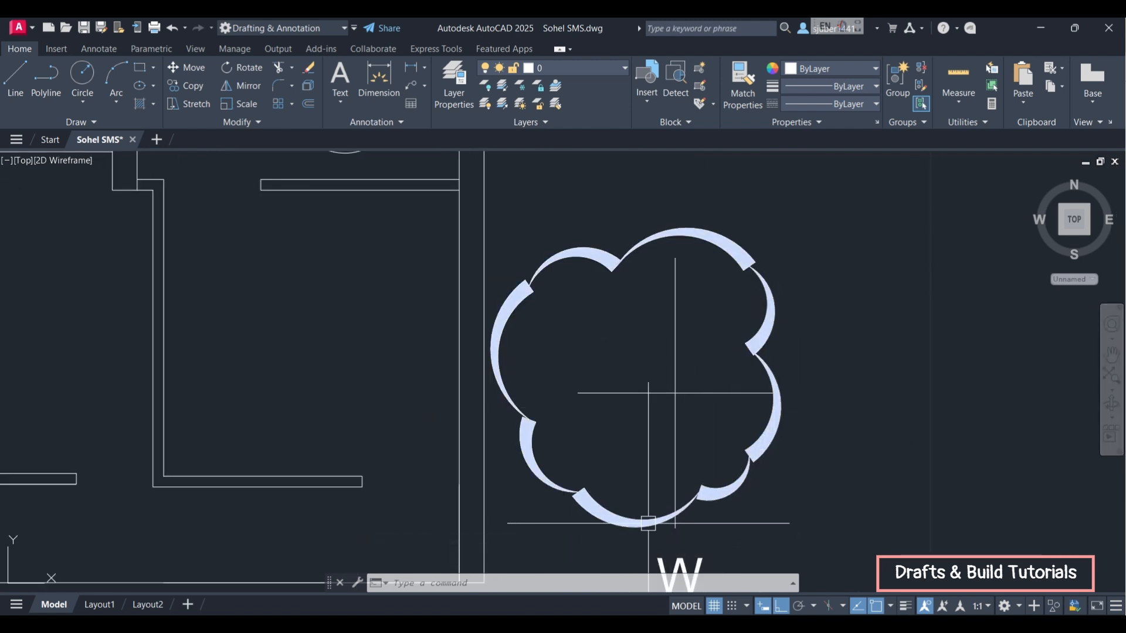
{"action": "scroll", "coordinate": [621, 383], "scroll_direction": "down", "scroll_amount": 4}
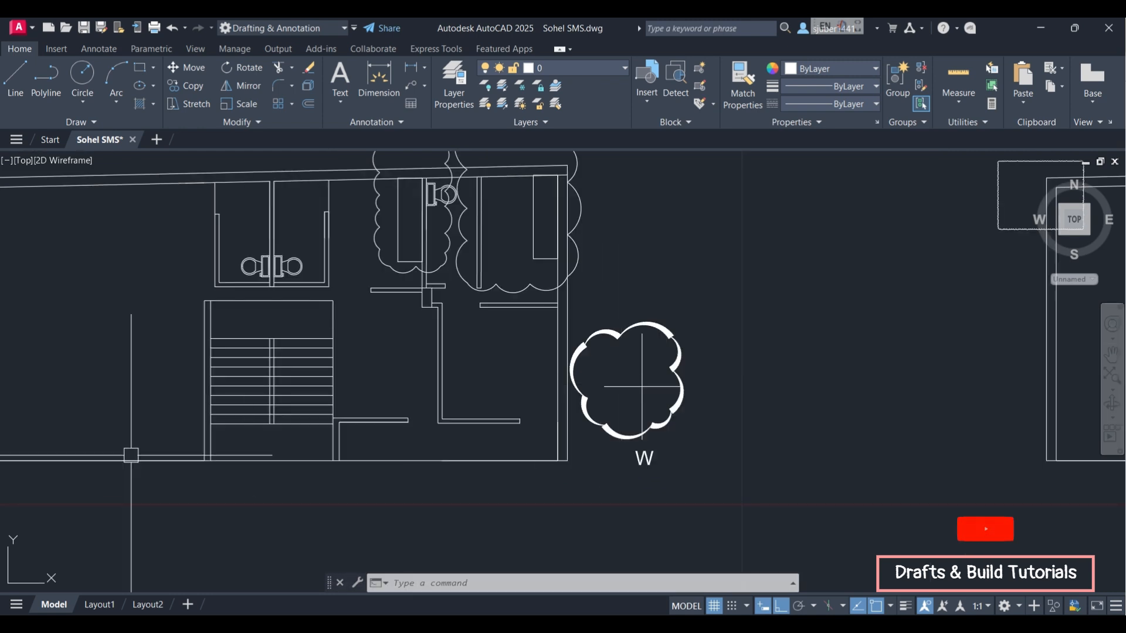
{"action": "left_click", "coordinate": [82, 121]}
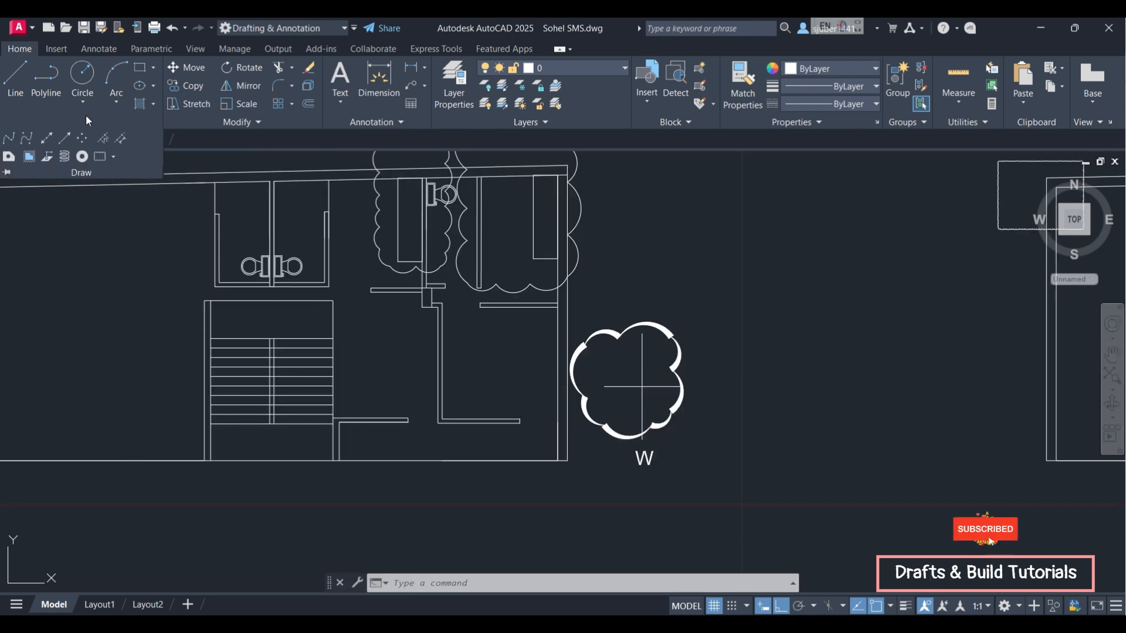
{"action": "left_click", "coordinate": [113, 158]}
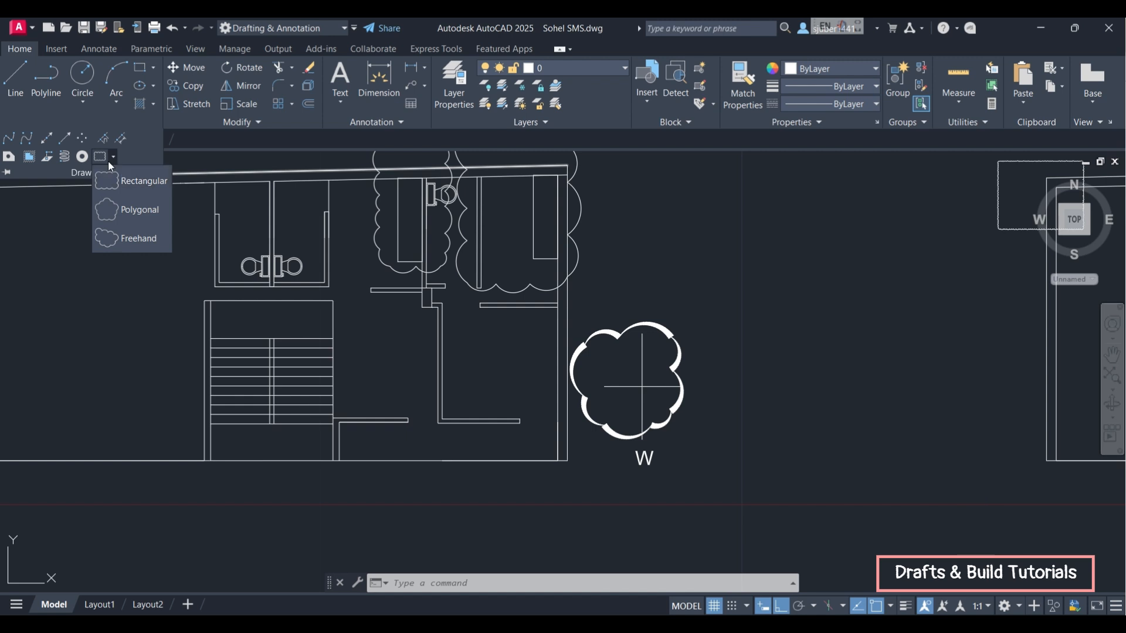
{"action": "left_click", "coordinate": [134, 180]}
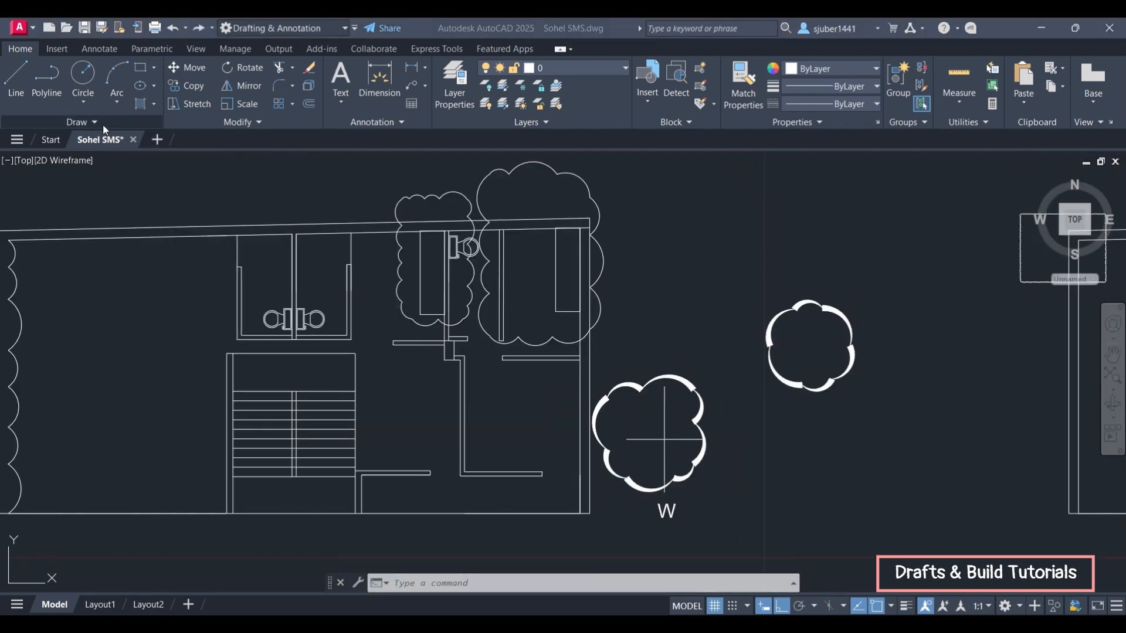
Step: Modify the large revision cloud at the first floor plan's upper-right corner to extend outside the wall, erasing its old right-side arcs without reversing direction
{"action": "left_click", "coordinate": [87, 122]}
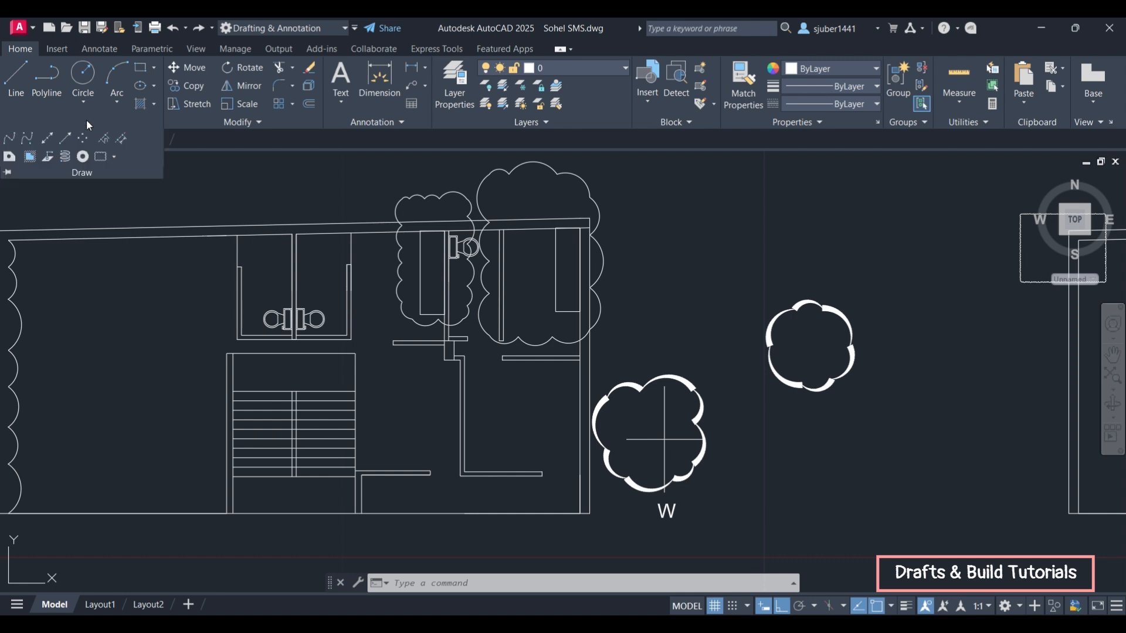
{"action": "left_click", "coordinate": [102, 157]}
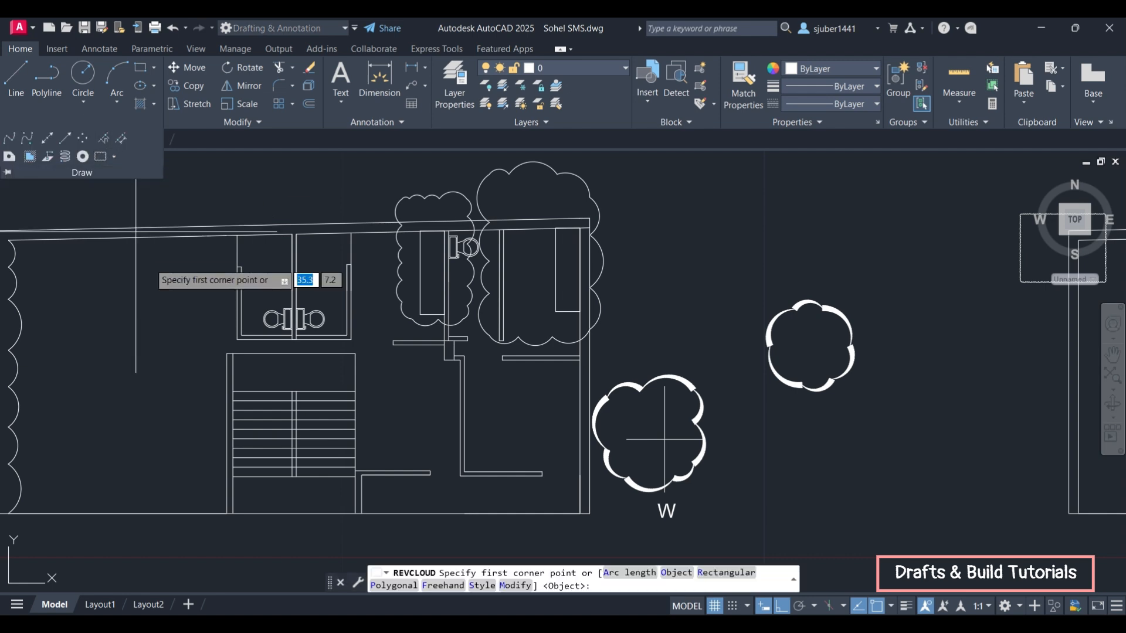
{"action": "left_click", "coordinate": [514, 586]}
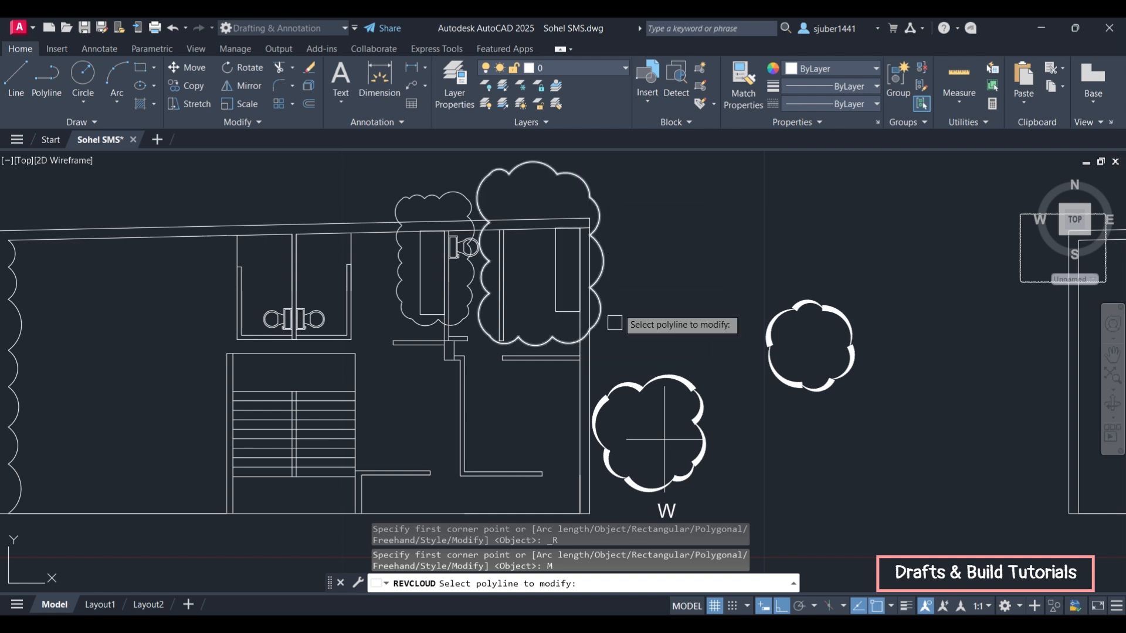
{"action": "left_click", "coordinate": [587, 185]}
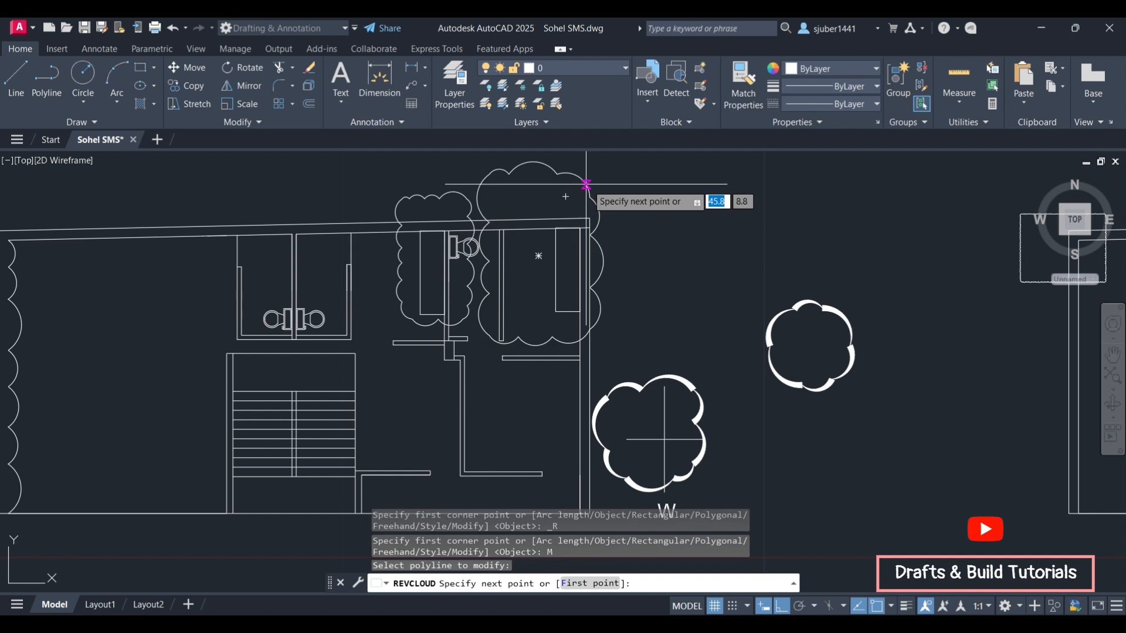
{"action": "left_click", "coordinate": [650, 170]}
{"action": "left_click", "coordinate": [725, 300]}
{"action": "left_click", "coordinate": [660, 354]}
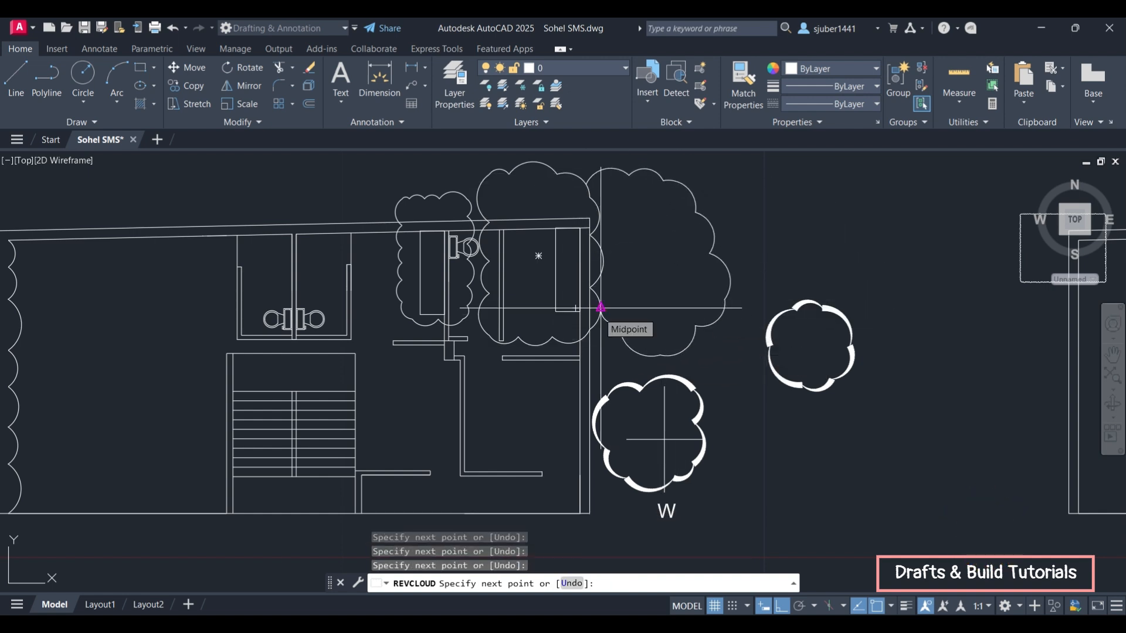
{"action": "left_click", "coordinate": [601, 307]}
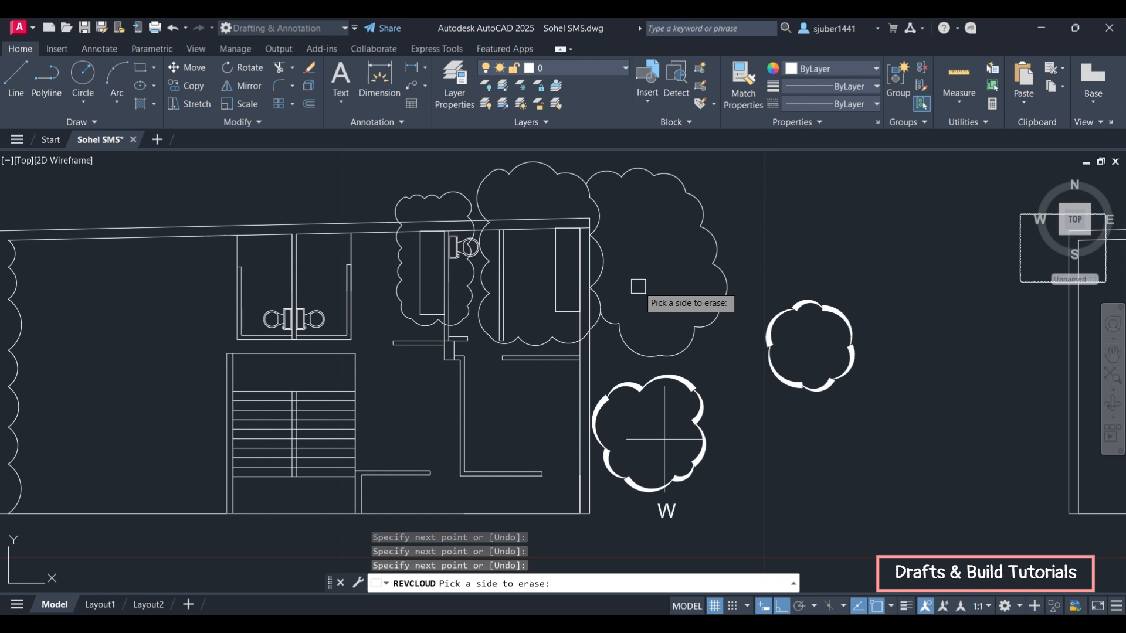
{"action": "left_click", "coordinate": [604, 211]}
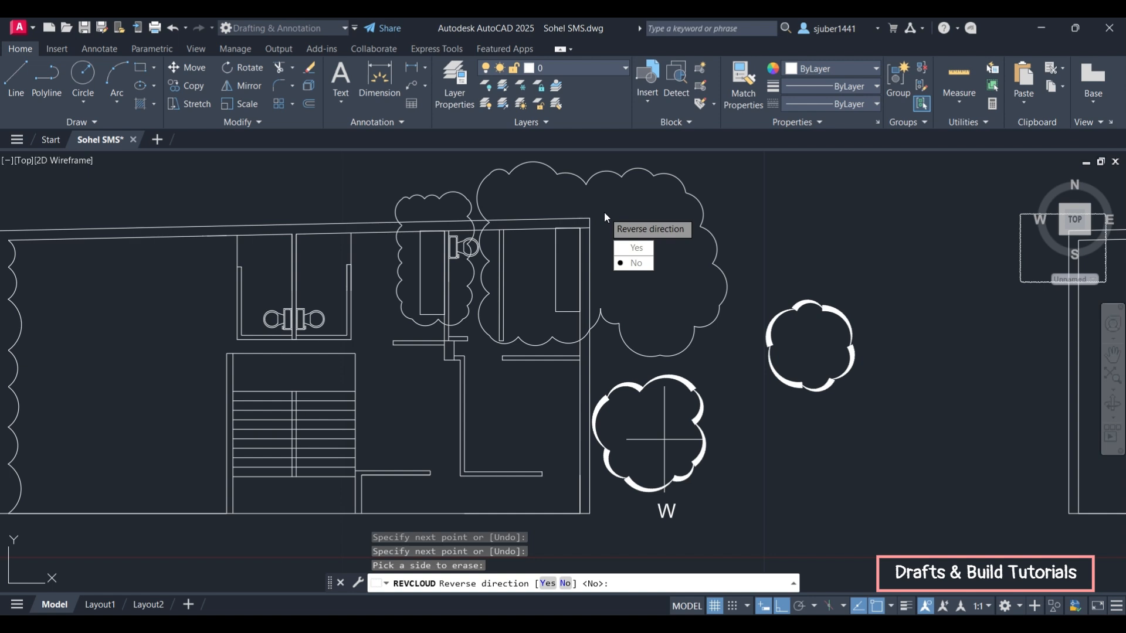
{"action": "type", "text": "n"}
{"action": "key", "text": "Return"}
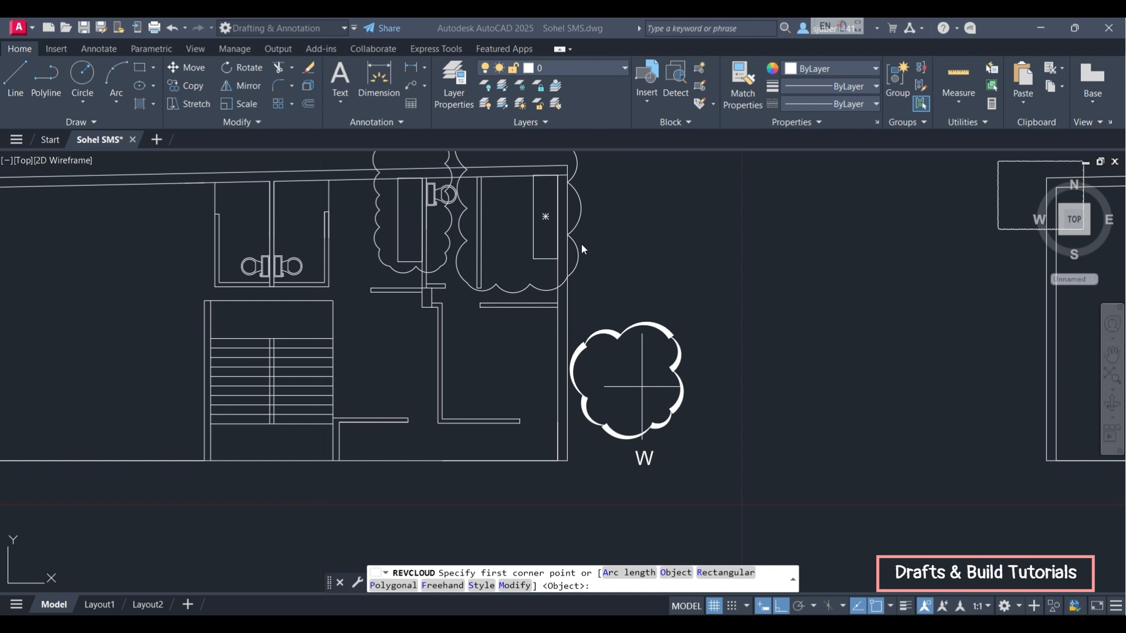
{"action": "left_click", "coordinate": [105, 124]}
{"action": "left_click", "coordinate": [103, 162]}
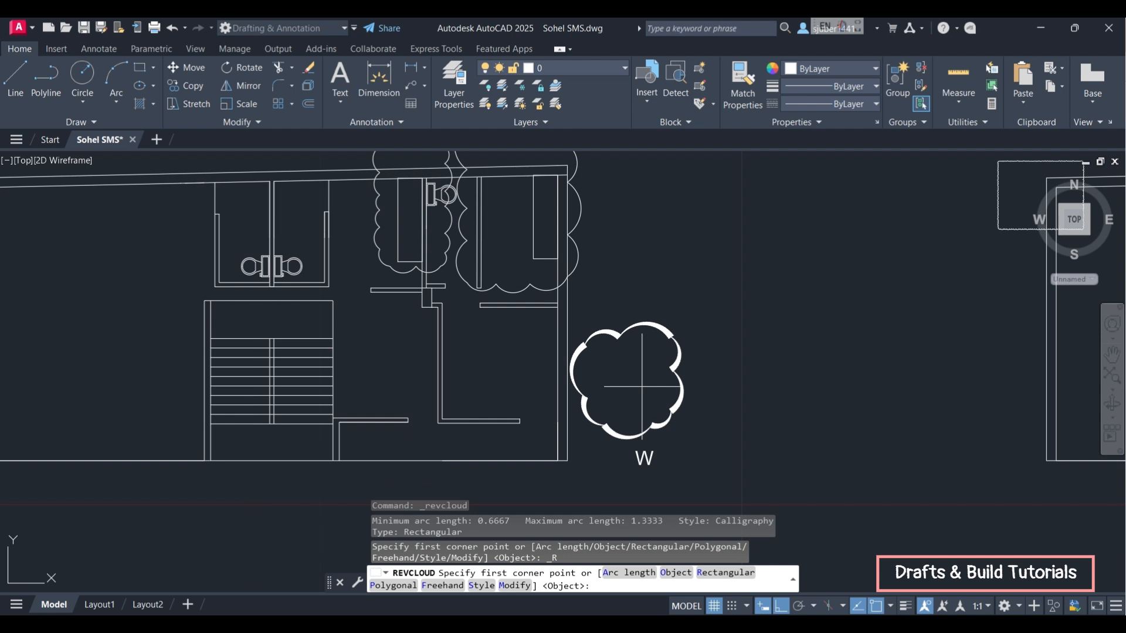
{"action": "key", "text": "Escape"}
{"action": "key", "text": "Escape"}
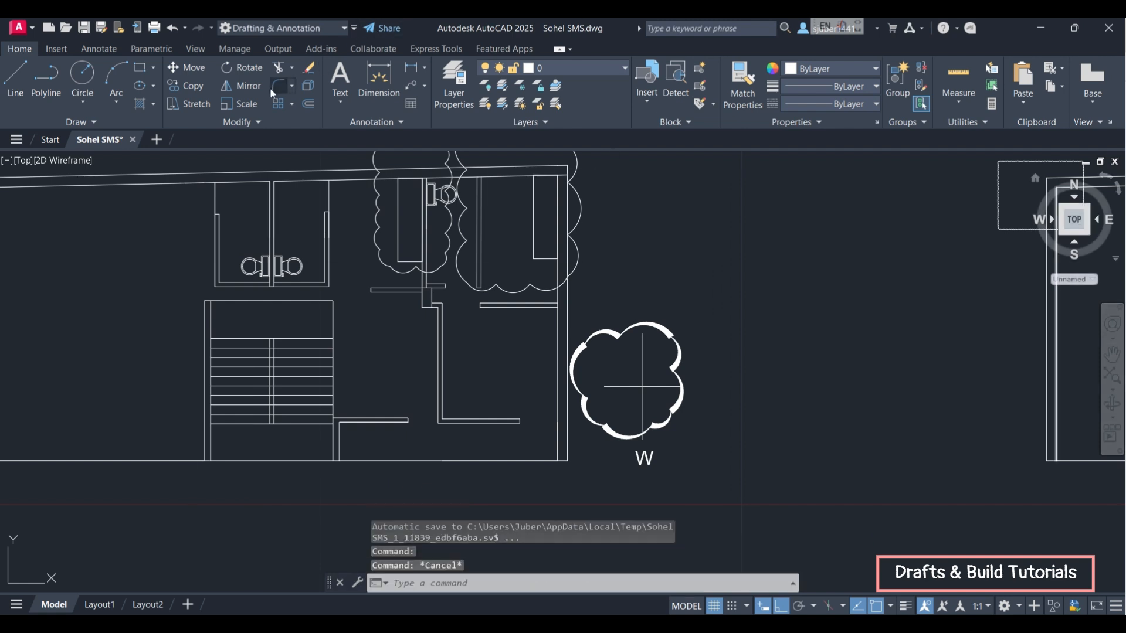
Step: Draw a small circle in the empty space up and to the right of the calligraphy cloud above the W marker
{"action": "left_click", "coordinate": [82, 75]}
{"action": "left_click", "coordinate": [788, 293]}
{"action": "left_click", "coordinate": [762, 324]}
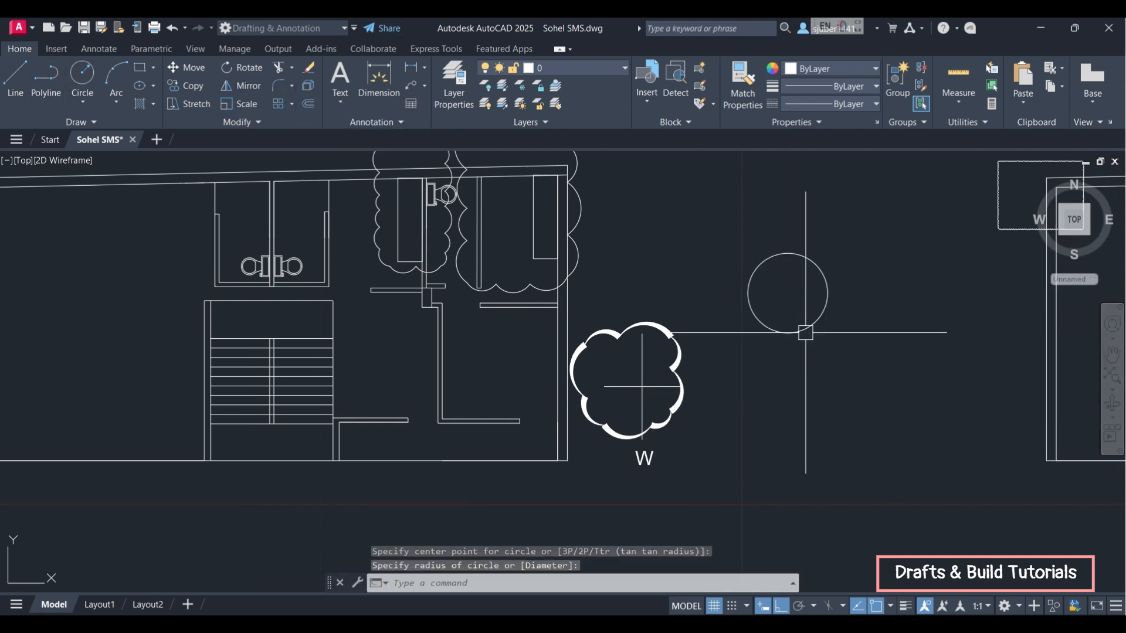
Step: Convert the circle beside the first floor plan into a revision cloud using the Object option, without reversing its arc direction
{"action": "left_click", "coordinate": [107, 122]}
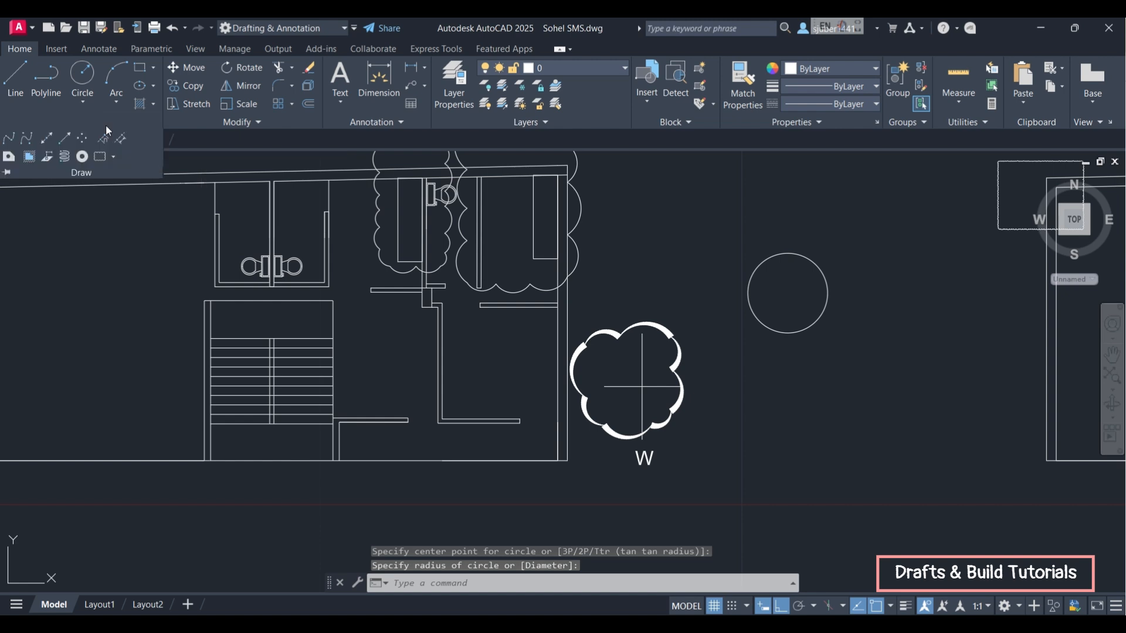
{"action": "left_click", "coordinate": [114, 157]}
{"action": "left_click", "coordinate": [127, 179]}
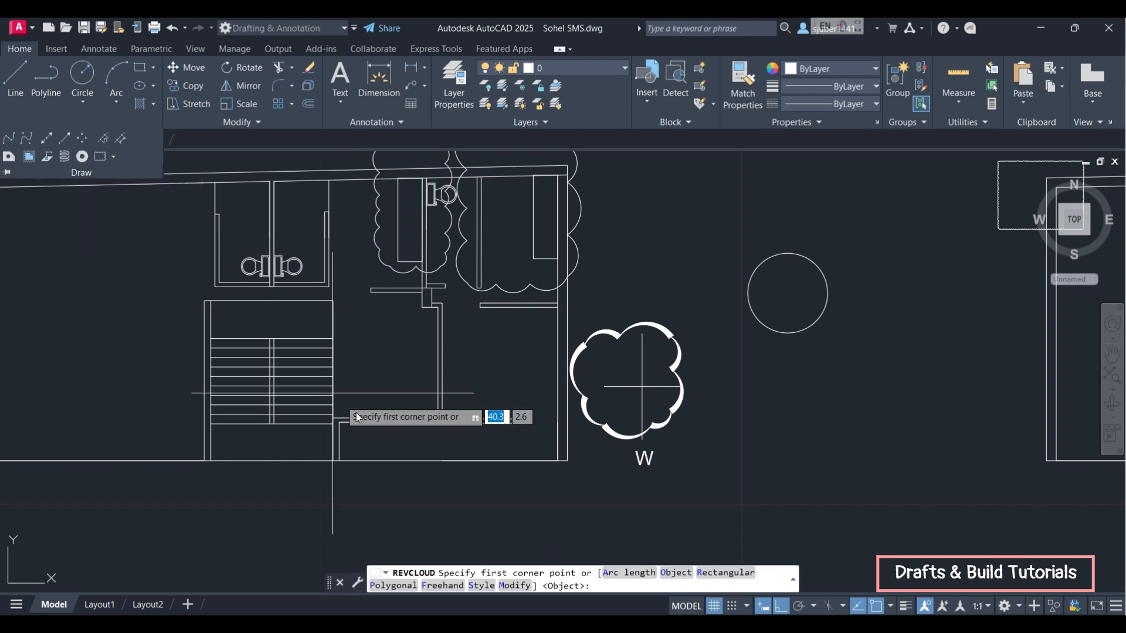
{"action": "left_click", "coordinate": [676, 573]}
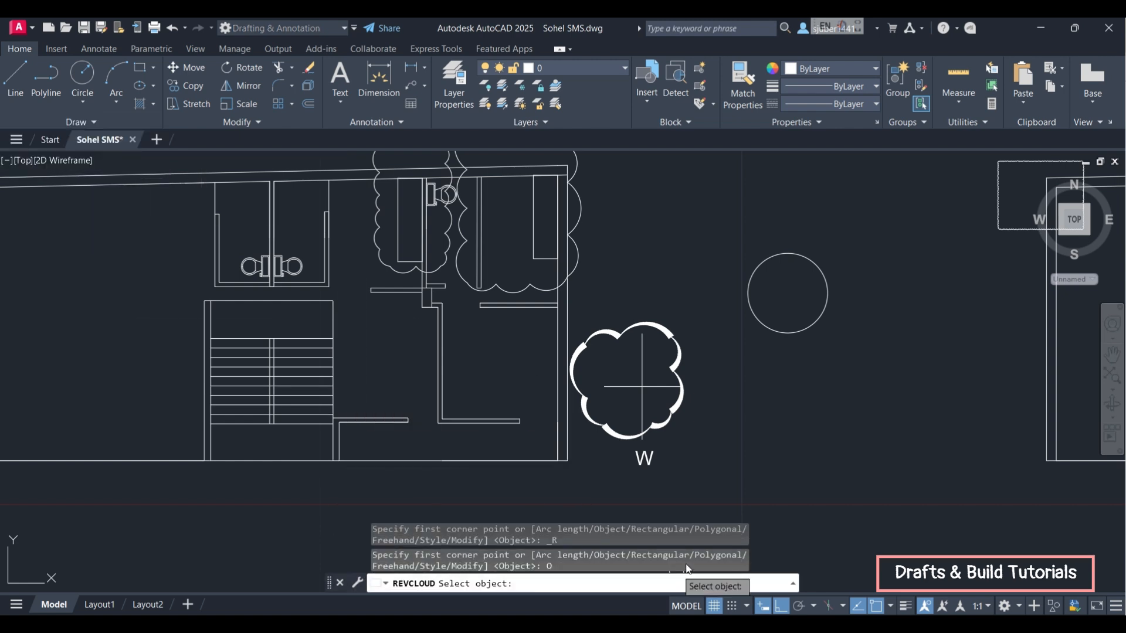
{"action": "left_click", "coordinate": [803, 332]}
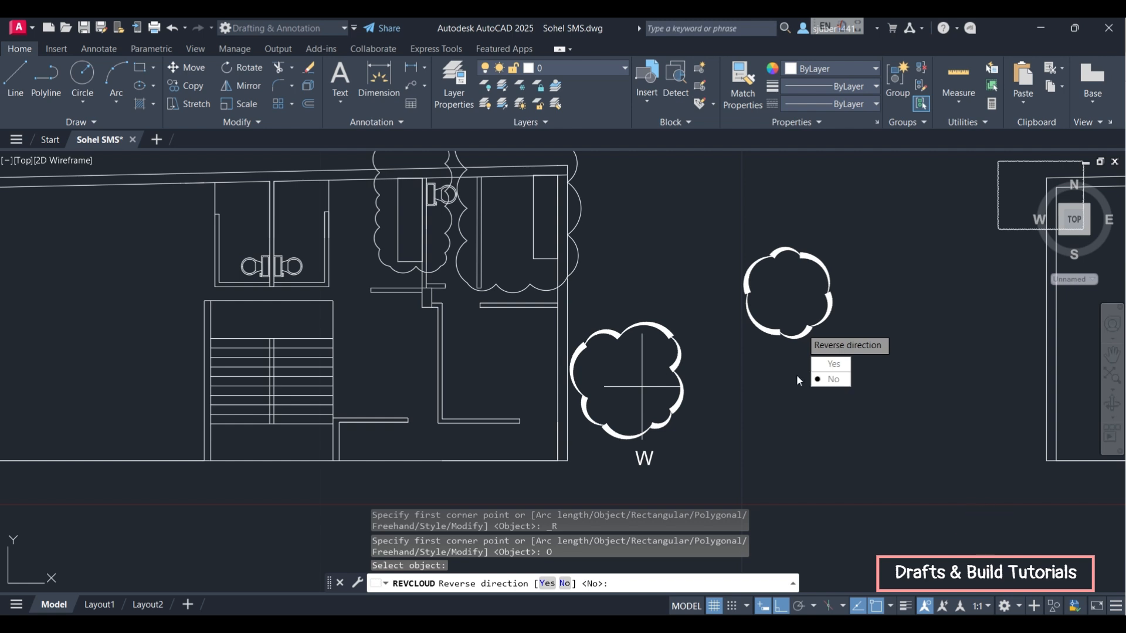
{"action": "left_click", "coordinate": [844, 379]}
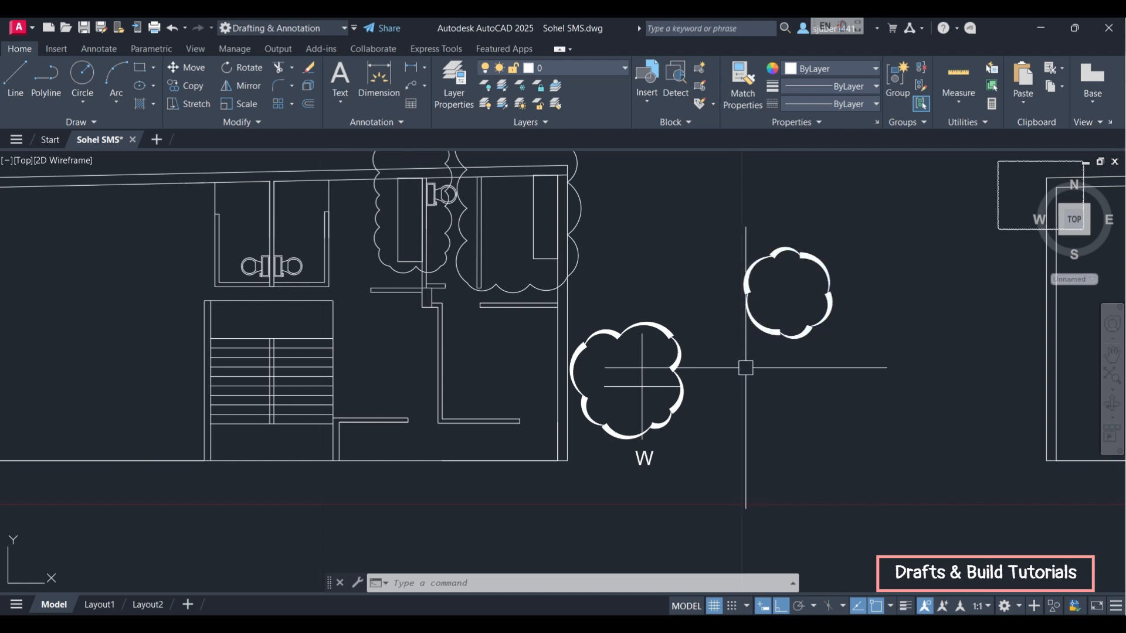
{"action": "left_click", "coordinate": [486, 51]}
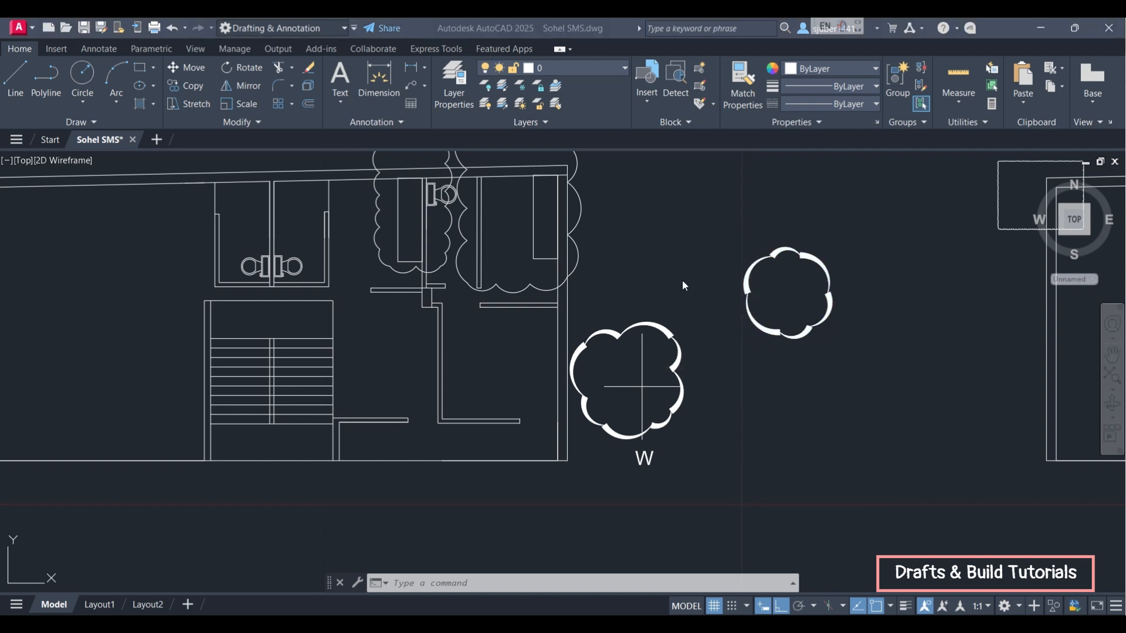